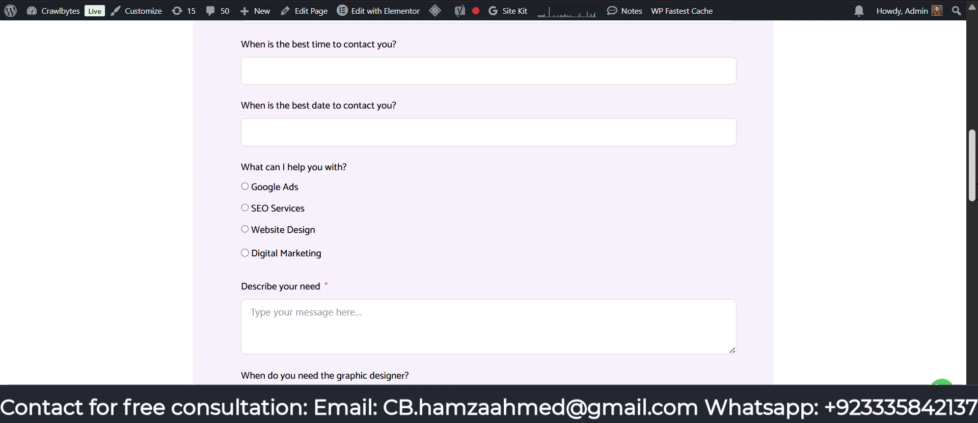
{"action": "left_click_drag", "start_coordinate": [977, 187], "coordinate": [970, 89]}
{"action": "scroll", "coordinate": [662, 153], "scroll_direction": "down", "scroll_amount": 9}
{"action": "scroll", "coordinate": [415, 197], "scroll_direction": "up", "scroll_amount": 3}
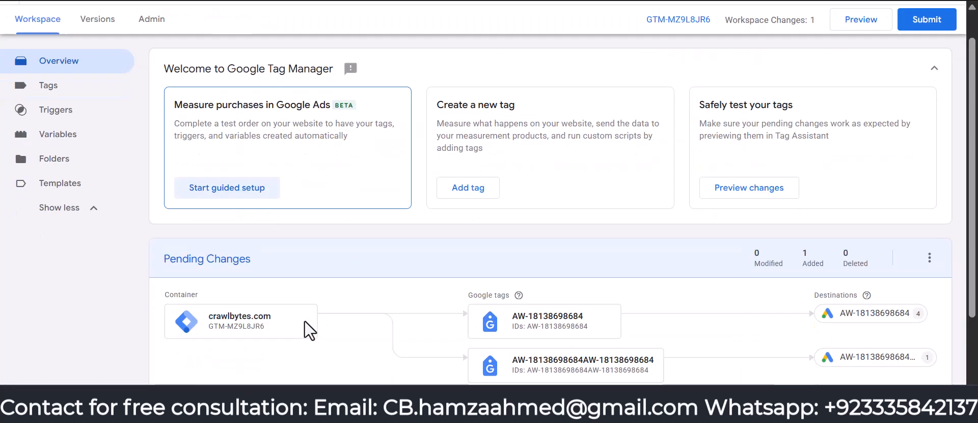
{"action": "scroll", "coordinate": [307, 330], "scroll_direction": "down", "scroll_amount": 3}
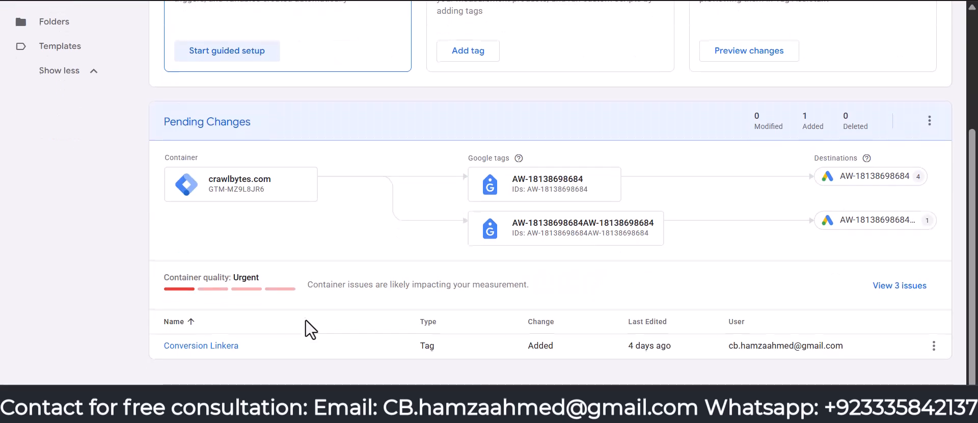
{"action": "scroll", "coordinate": [379, 270], "scroll_direction": "up", "scroll_amount": 3}
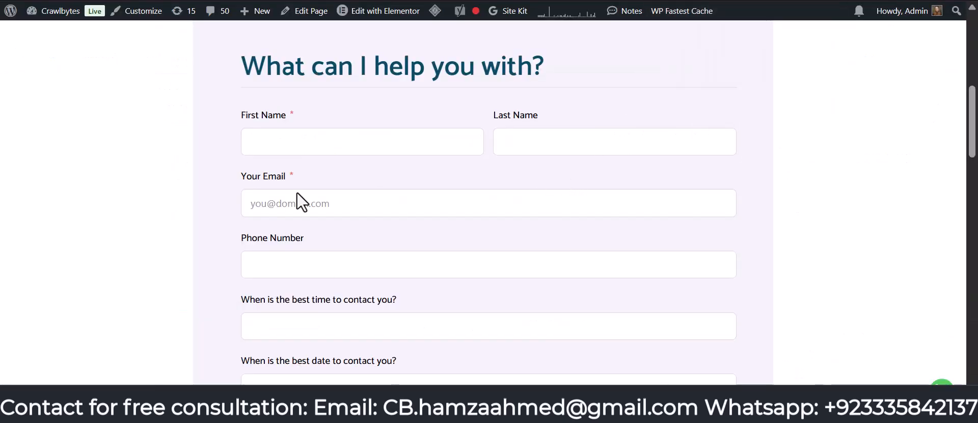
{"action": "key", "text": "ctrl+l"}
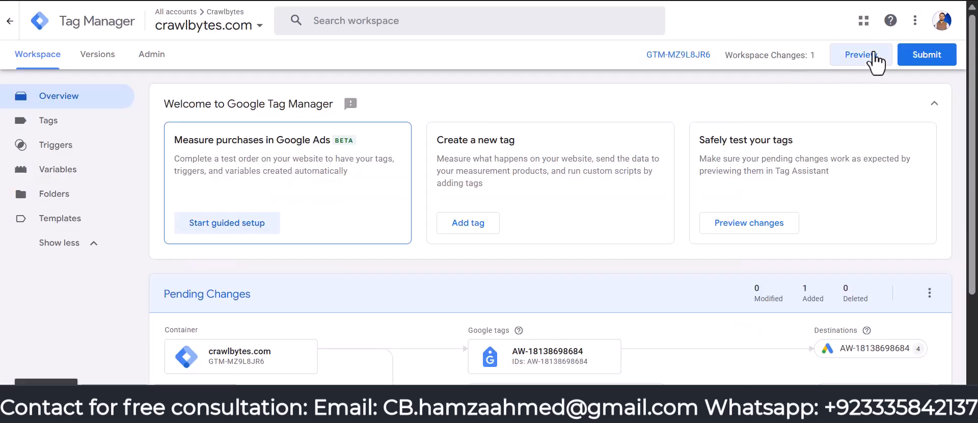
{"action": "left_click", "coordinate": [874, 54]}
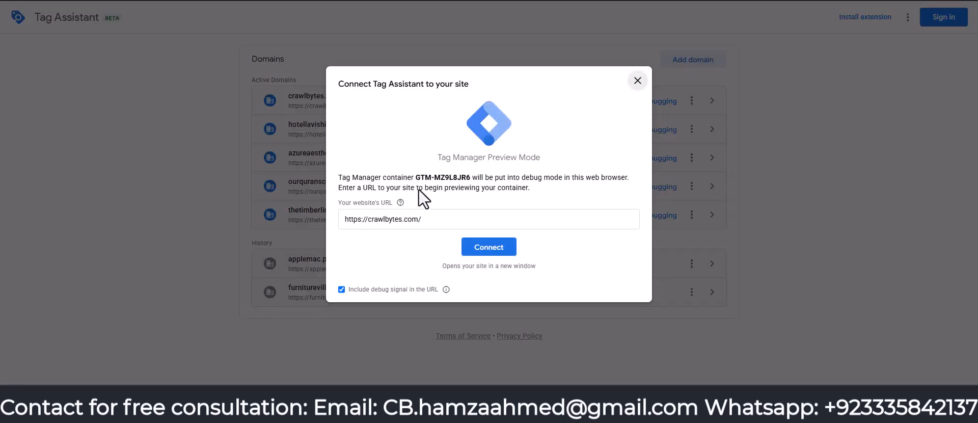
{"action": "left_click", "coordinate": [425, 219]}
{"action": "key", "text": "ctrl+a"}
{"action": "type", "text": "https://crawlbytes.com/contact-us/"}
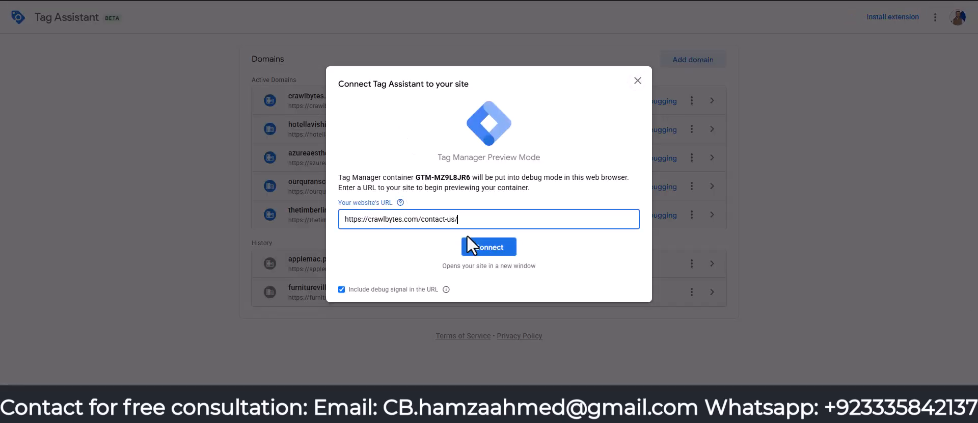
{"action": "left_click", "coordinate": [483, 249]}
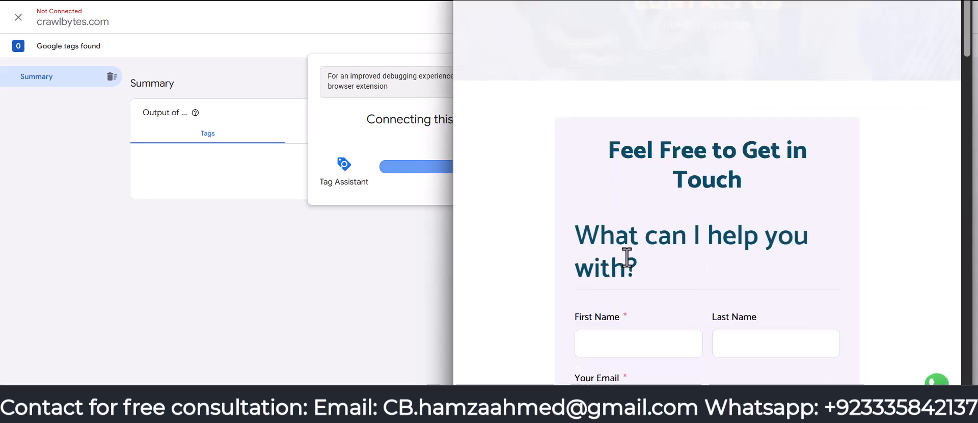
- Focus the first name, email, phone number and best contact time fields in turn to trigger form element events in Tag Assistant
{"action": "scroll", "coordinate": [627, 258], "scroll_direction": "down", "scroll_amount": 3}
{"action": "left_click", "coordinate": [598, 153]}
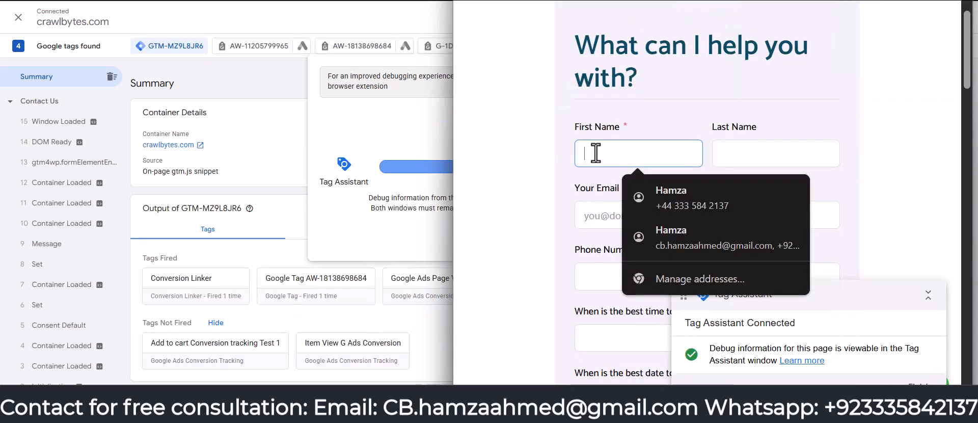
{"action": "left_click", "coordinate": [589, 217]}
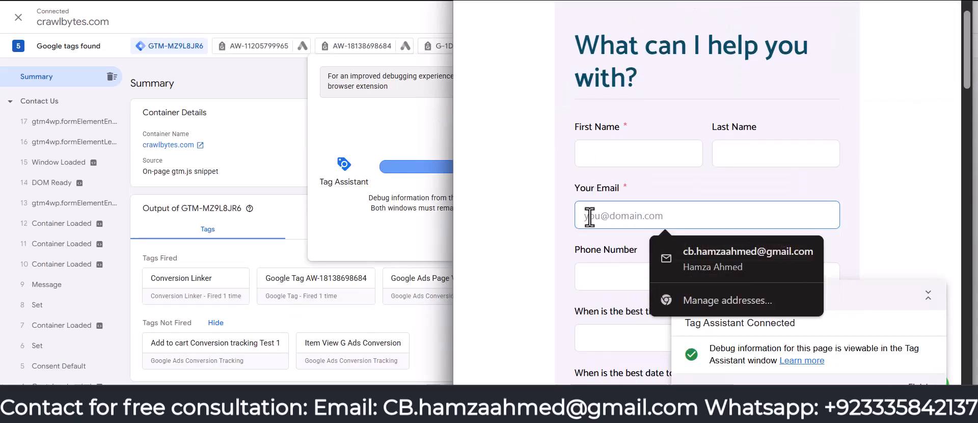
{"action": "left_click", "coordinate": [595, 155]}
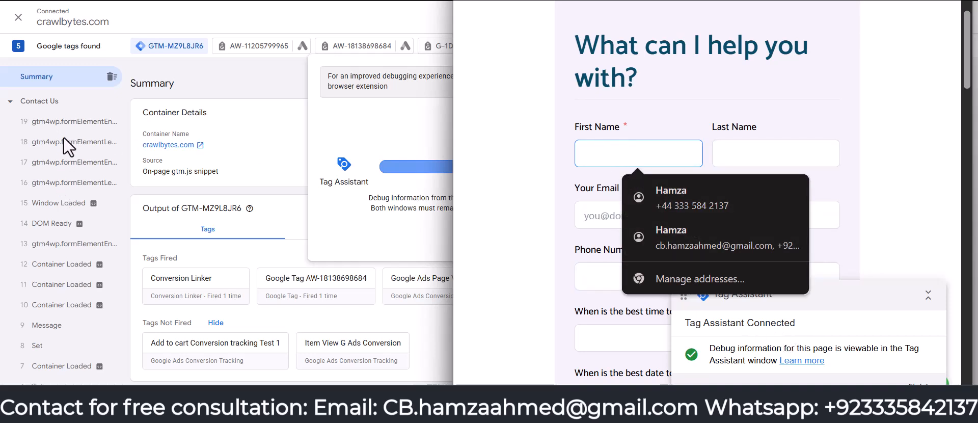
{"action": "left_click", "coordinate": [593, 220]}
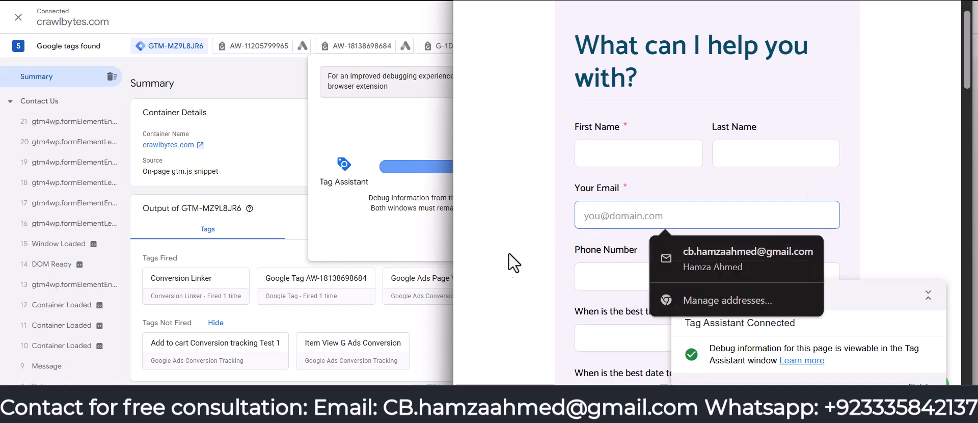
{"action": "left_click", "coordinate": [593, 276]}
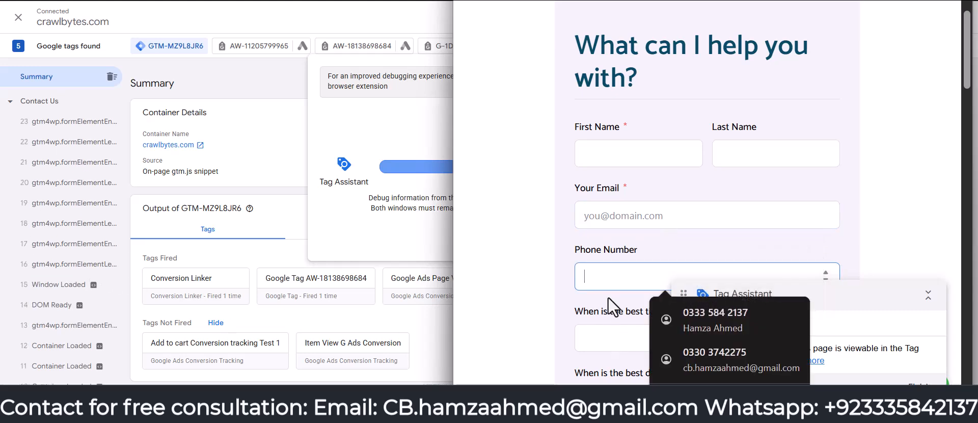
{"action": "scroll", "coordinate": [615, 306], "scroll_direction": "down", "scroll_amount": 2}
{"action": "left_click", "coordinate": [622, 273]}
{"action": "left_click", "coordinate": [597, 287]}
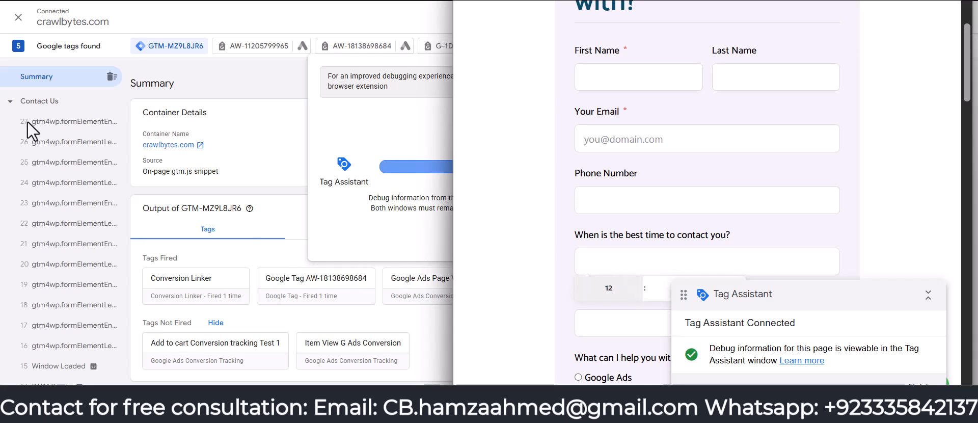
- Autofill the contact's name and phone number from a saved entry, and submit the form without an email or message
{"action": "left_click", "coordinate": [652, 81]}
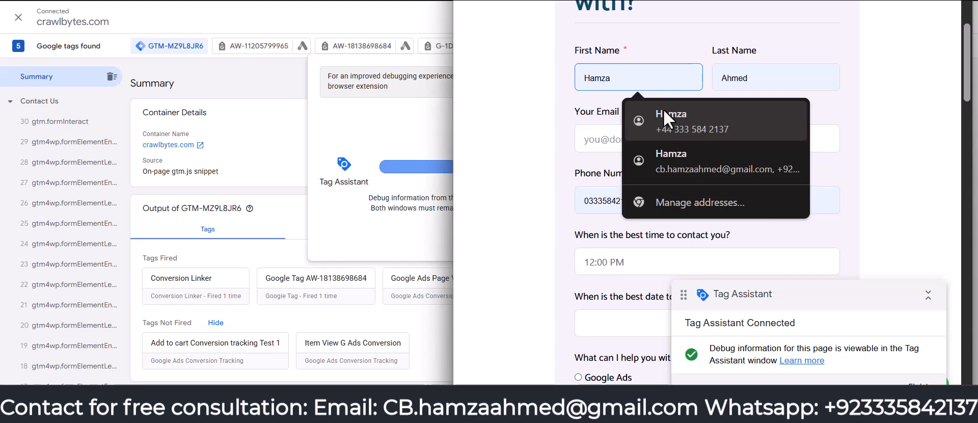
{"action": "left_click", "coordinate": [668, 118]}
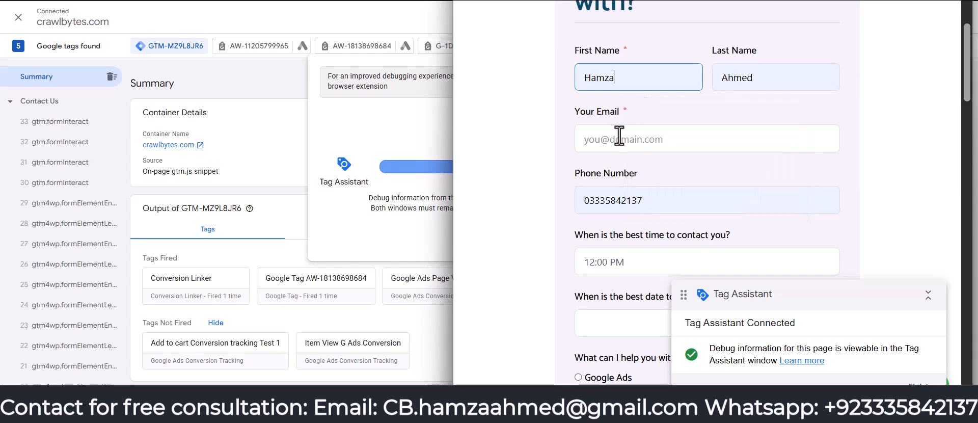
{"action": "left_click", "coordinate": [618, 137]}
{"action": "scroll", "coordinate": [580, 214], "scroll_direction": "down", "scroll_amount": 9}
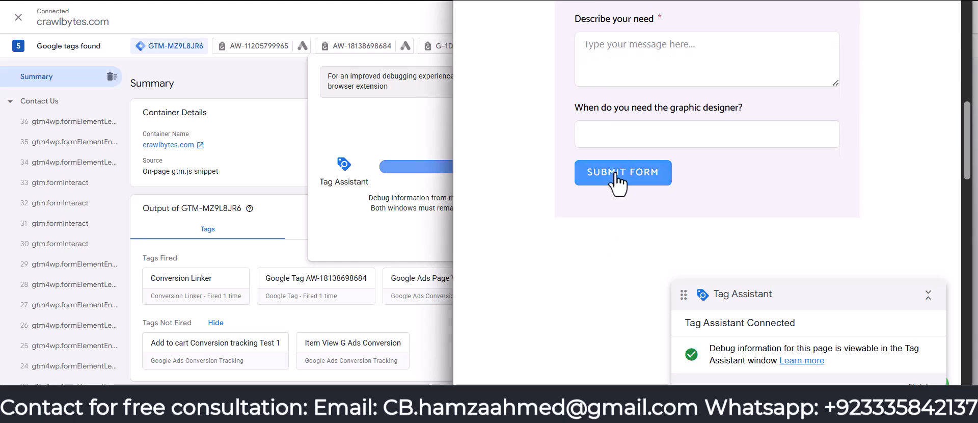
{"action": "left_click", "coordinate": [626, 179]}
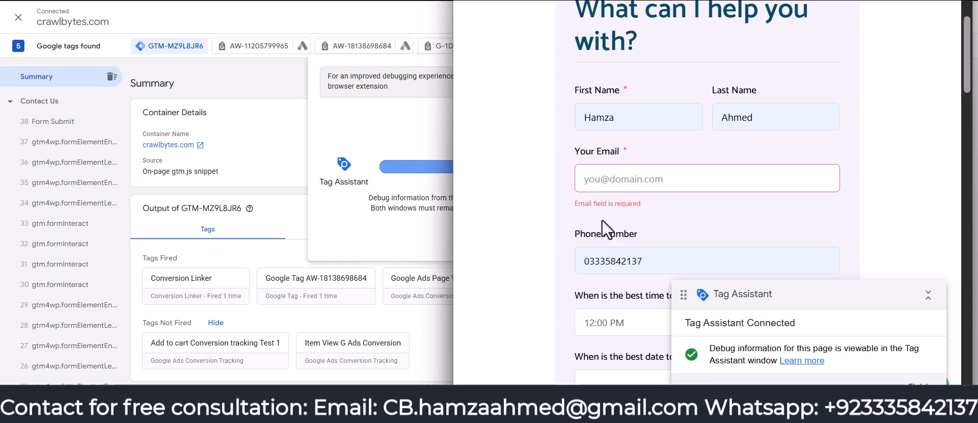
- Check the contact form's fields for validation errors and submit the incomplete form a second time
{"action": "scroll", "coordinate": [602, 219], "scroll_direction": "down", "scroll_amount": 2}
{"action": "scroll", "coordinate": [601, 220], "scroll_direction": "up", "scroll_amount": 2}
{"action": "scroll", "coordinate": [633, 181], "scroll_direction": "down", "scroll_amount": 2}
{"action": "scroll", "coordinate": [619, 225], "scroll_direction": "up", "scroll_amount": 2}
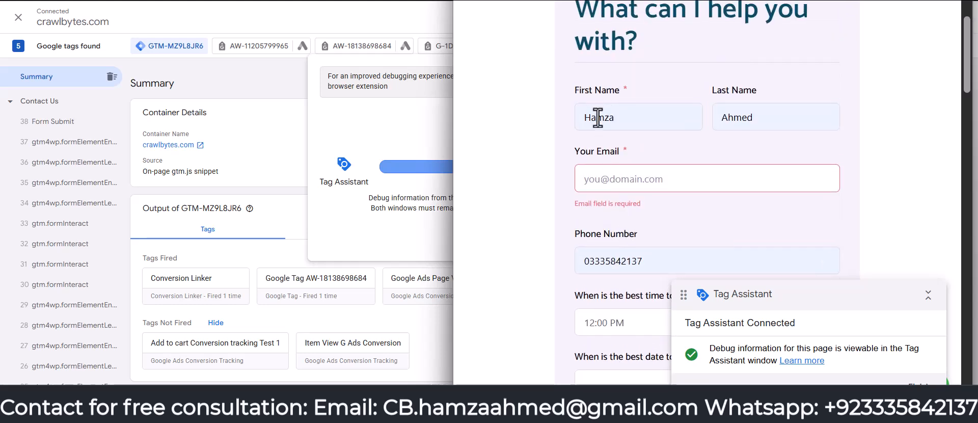
{"action": "scroll", "coordinate": [587, 158], "scroll_direction": "down", "scroll_amount": 4}
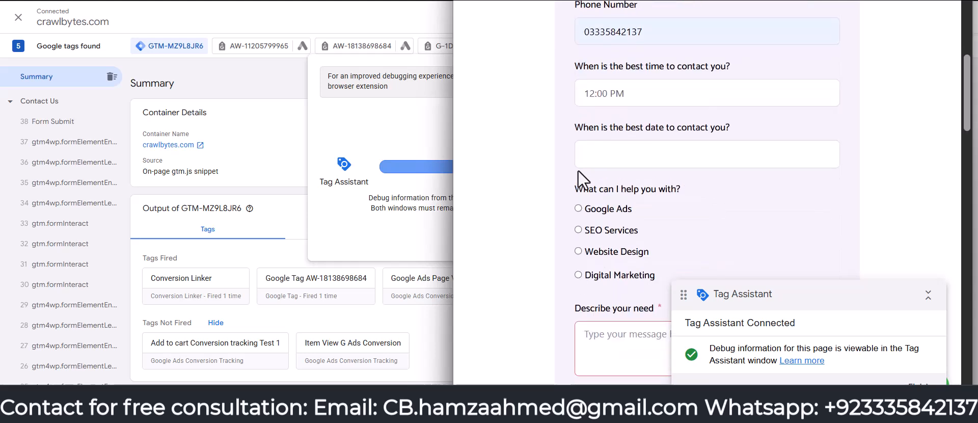
{"action": "scroll", "coordinate": [591, 214], "scroll_direction": "down", "scroll_amount": 4}
{"action": "left_click", "coordinate": [615, 263]}
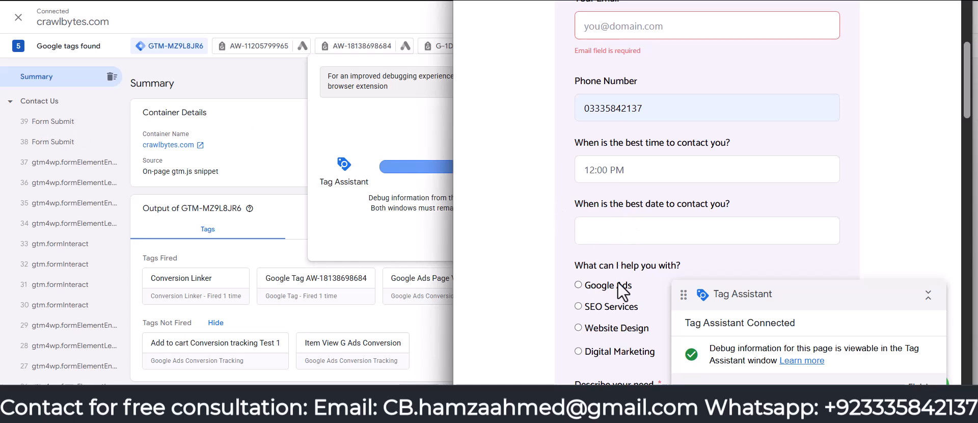
- Examine the contact form's required fields and their validation messages, from the email field to the message field
{"action": "scroll", "coordinate": [618, 280], "scroll_direction": "down", "scroll_amount": 3}
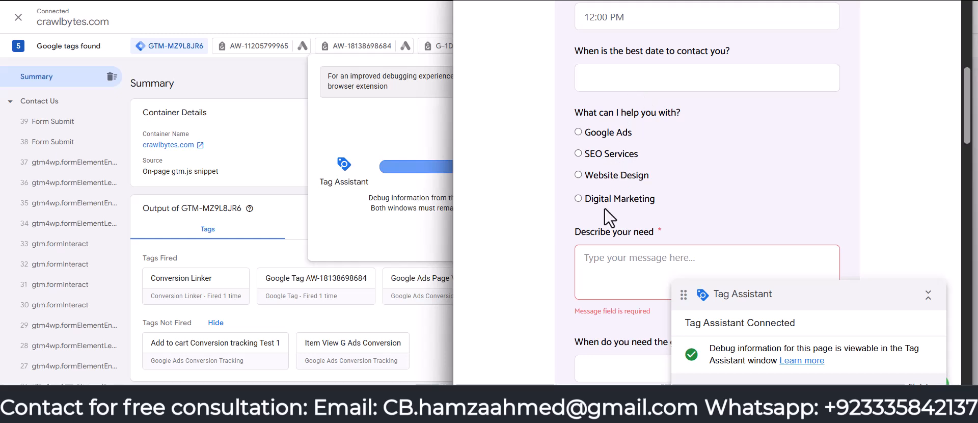
{"action": "scroll", "coordinate": [607, 214], "scroll_direction": "up", "scroll_amount": 6}
{"action": "scroll", "coordinate": [611, 203], "scroll_direction": "up", "scroll_amount": 1}
{"action": "scroll", "coordinate": [617, 188], "scroll_direction": "down", "scroll_amount": 1}
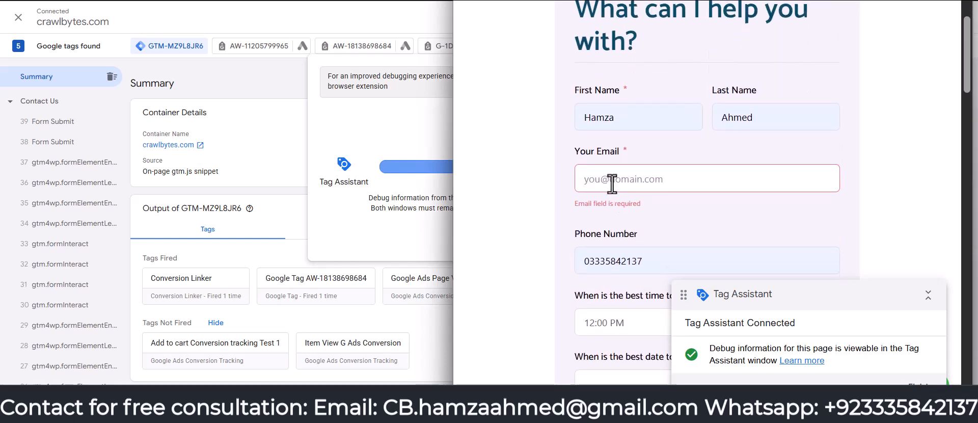
{"action": "left_click", "coordinate": [610, 178]}
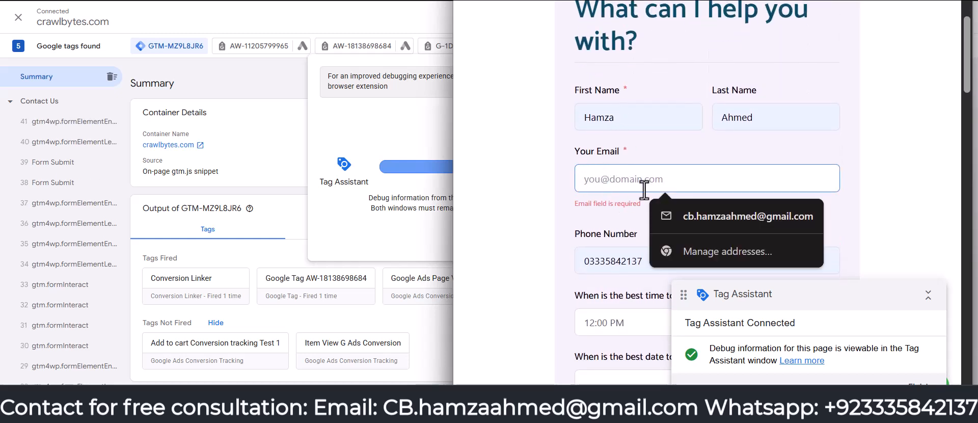
{"action": "left_click", "coordinate": [635, 170]}
{"action": "scroll", "coordinate": [631, 209], "scroll_direction": "down", "scroll_amount": 10}
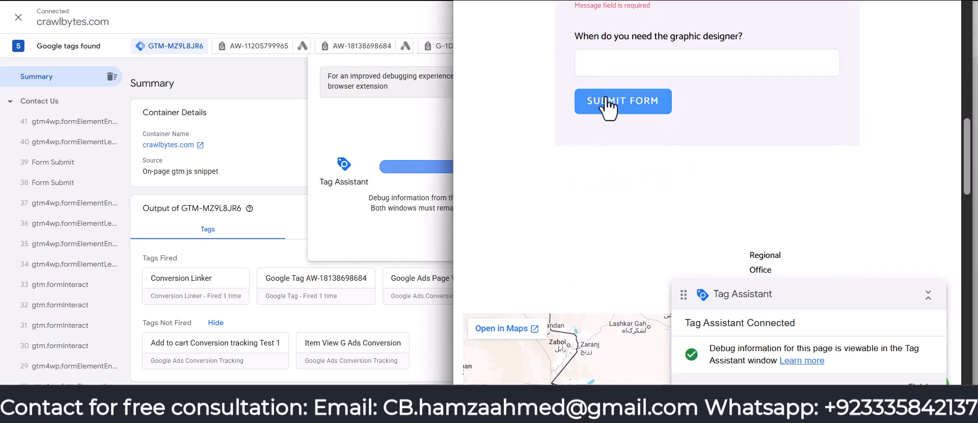
{"action": "scroll", "coordinate": [579, 218], "scroll_direction": "up", "scroll_amount": 6}
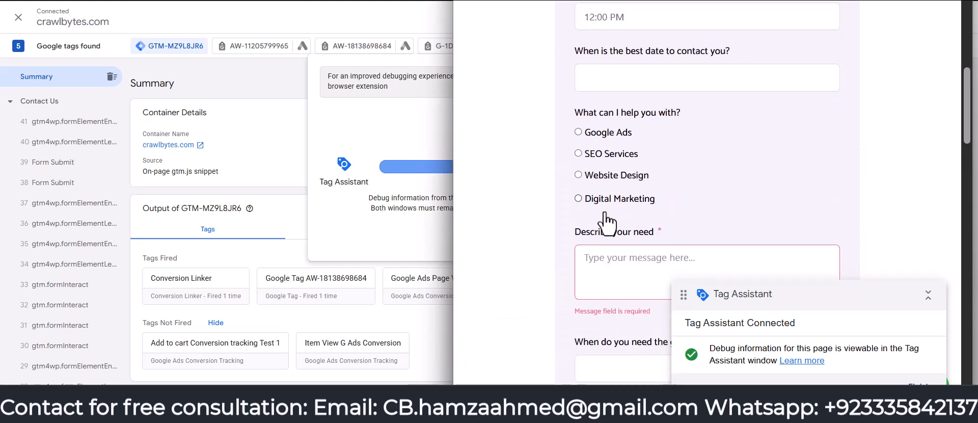
{"action": "scroll", "coordinate": [621, 117], "scroll_direction": "up", "scroll_amount": 2}
{"action": "scroll", "coordinate": [626, 127], "scroll_direction": "up", "scroll_amount": 2}
{"action": "left_click", "coordinate": [626, 101]}
{"action": "scroll", "coordinate": [627, 129], "scroll_direction": "up", "scroll_amount": 2}
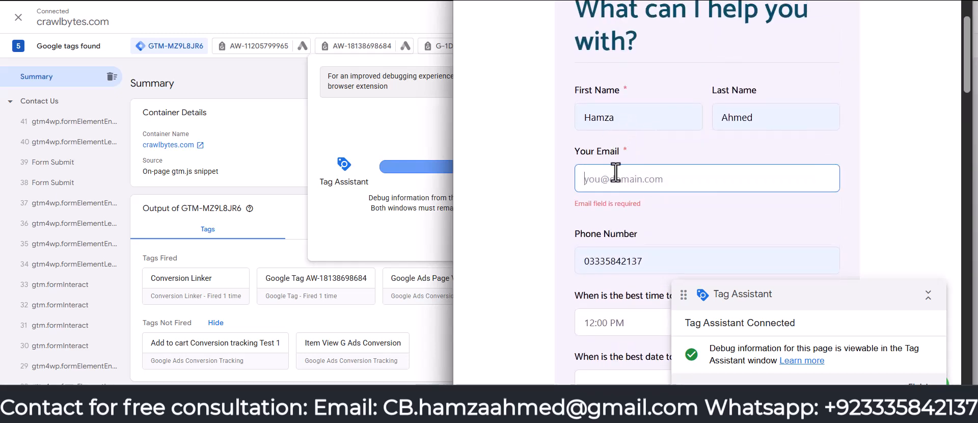
{"action": "scroll", "coordinate": [607, 169], "scroll_direction": "down", "scroll_amount": 2}
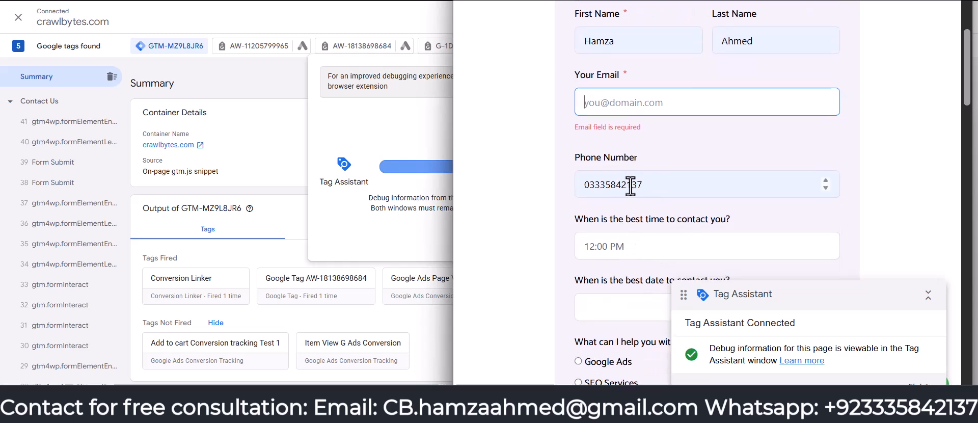
{"action": "scroll", "coordinate": [612, 222], "scroll_direction": "down", "scroll_amount": 1}
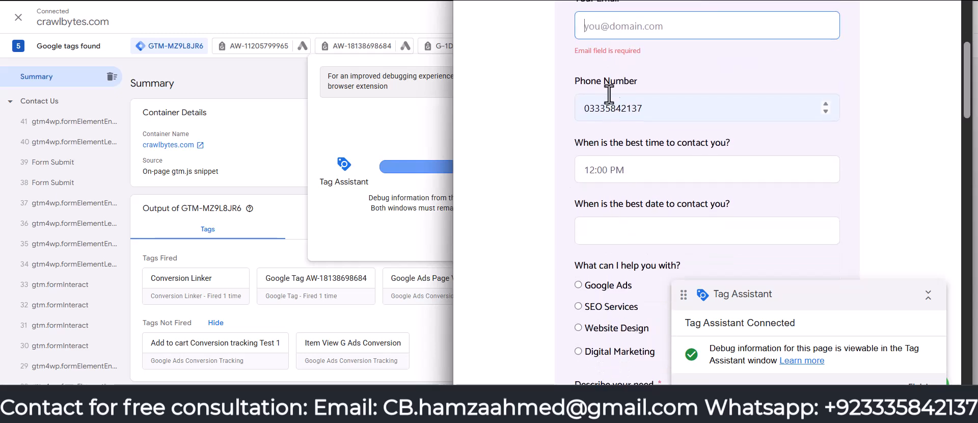
- Select the phone number's text and submit the form once more with the email and message still empty
{"action": "left_click_drag", "start_coordinate": [665, 113], "coordinate": [566, 113]}
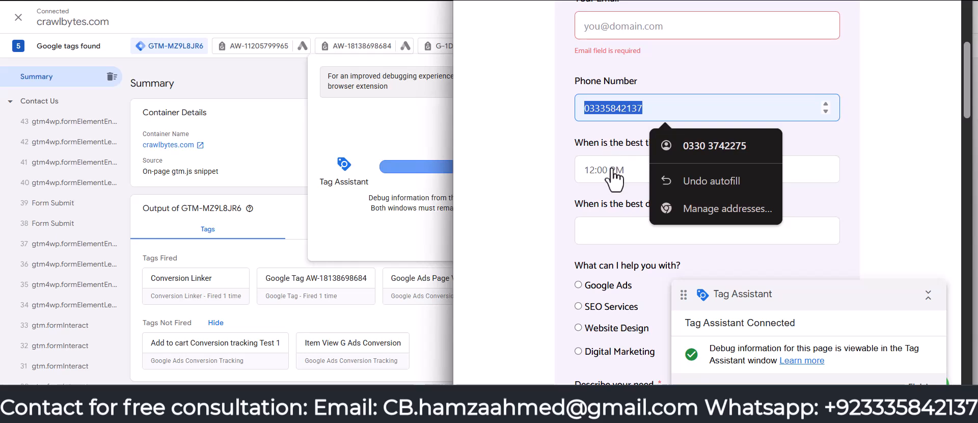
{"action": "scroll", "coordinate": [614, 194], "scroll_direction": "down", "scroll_amount": 6}
{"action": "left_click", "coordinate": [602, 259]}
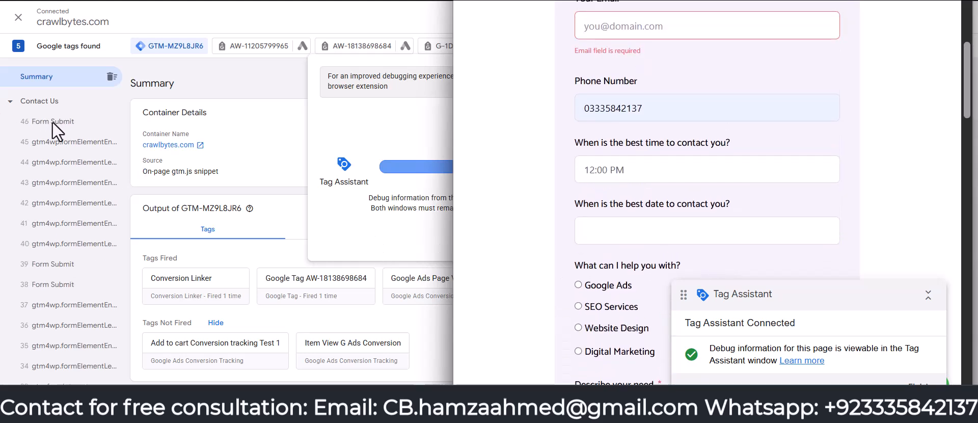
- Fill in the required email field with the saved contact email
{"action": "scroll", "coordinate": [561, 291], "scroll_direction": "down", "scroll_amount": 5}
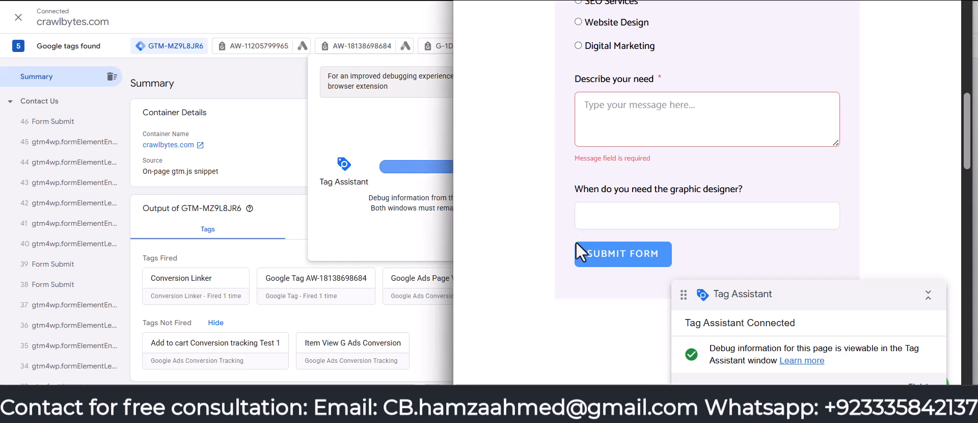
{"action": "scroll", "coordinate": [618, 225], "scroll_direction": "up", "scroll_amount": 5}
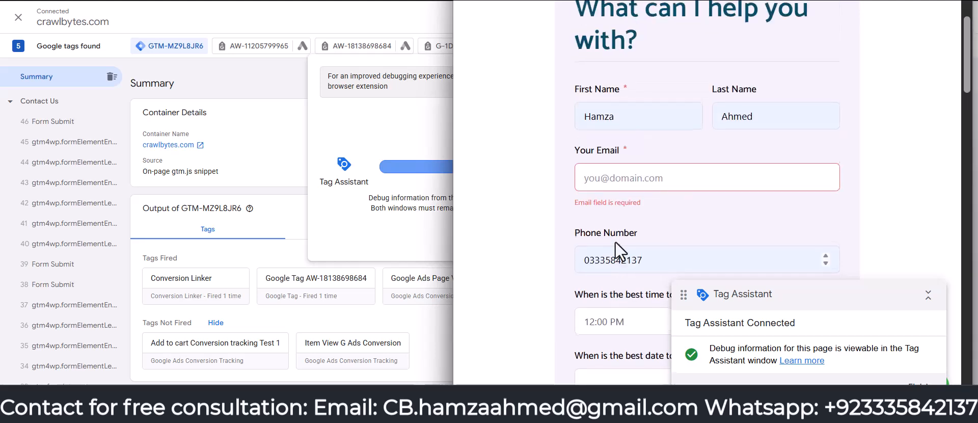
{"action": "left_click", "coordinate": [616, 35]}
{"action": "left_click", "coordinate": [683, 74]}
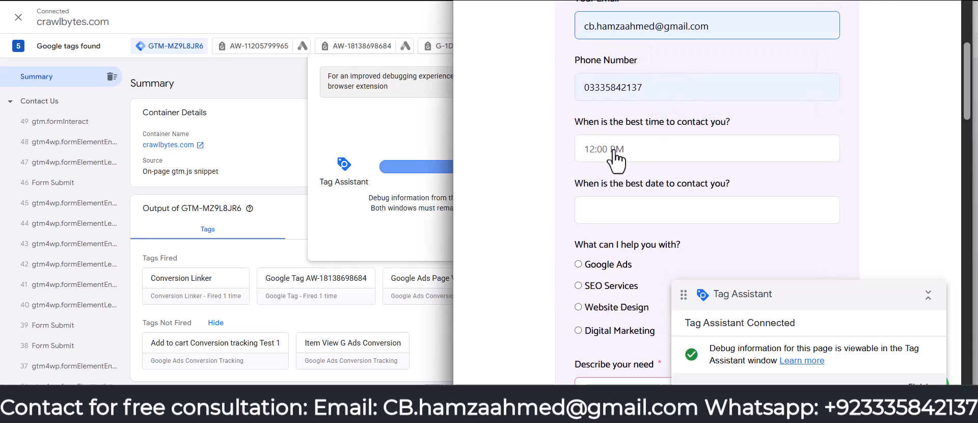
- Choose SEO Services as the help wanted and enter "sascasc" as the description of the need
{"action": "scroll", "coordinate": [616, 220], "scroll_direction": "down", "scroll_amount": 5}
{"action": "left_click", "coordinate": [618, 57]}
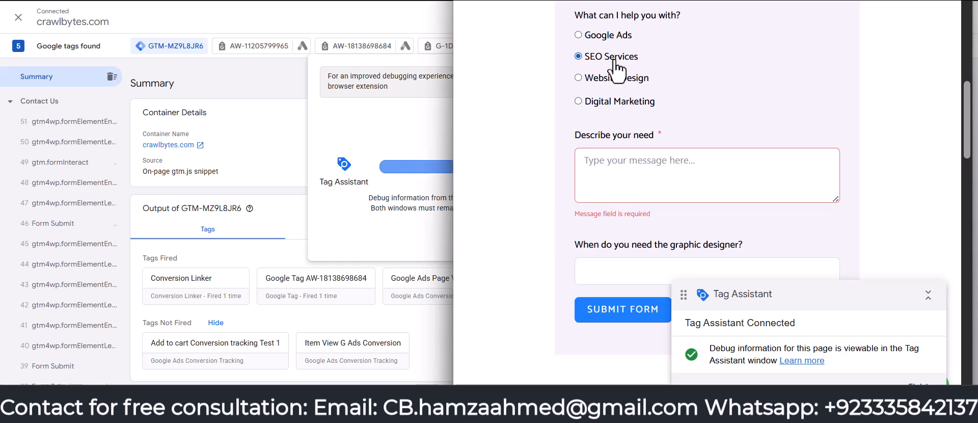
{"action": "left_click", "coordinate": [617, 186]}
{"action": "type", "text": "S"}
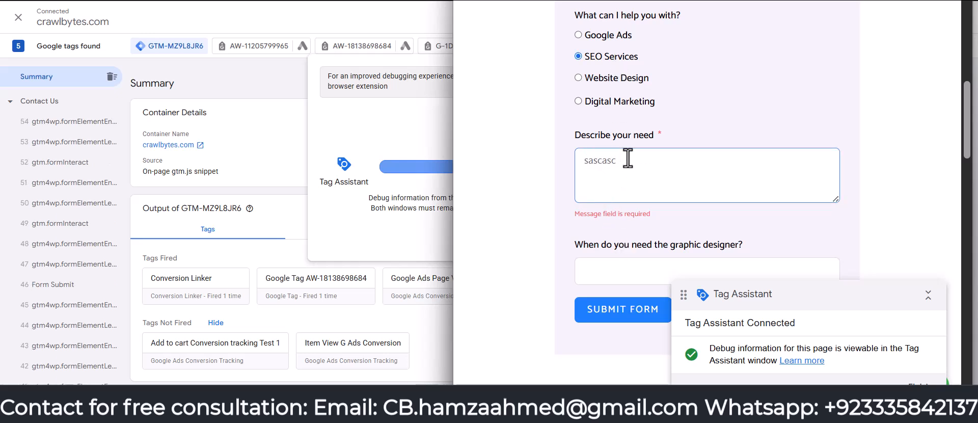
- Submit the completed contact form, return to Tag Assistant and continue past the connection message to the debugging view
{"action": "left_click_drag", "start_coordinate": [633, 163], "coordinate": [576, 166]}
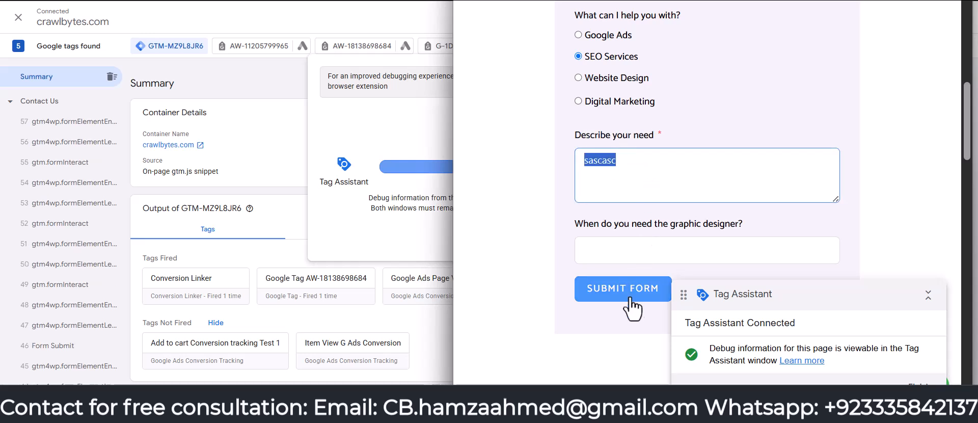
{"action": "left_click", "coordinate": [624, 298]}
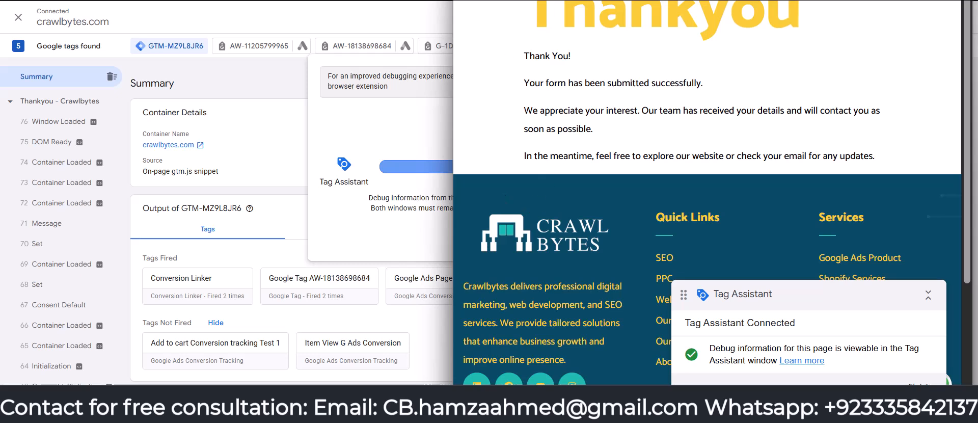
{"action": "left_click", "coordinate": [961, 1]}
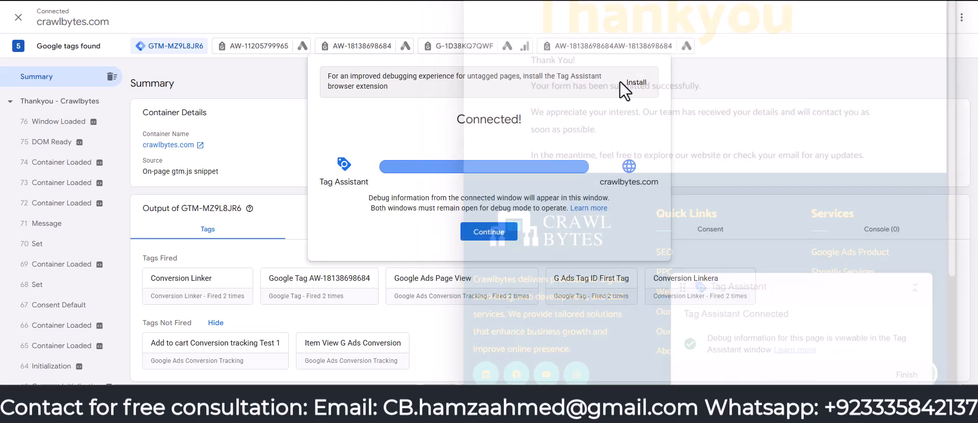
{"action": "left_click", "coordinate": [490, 232]}
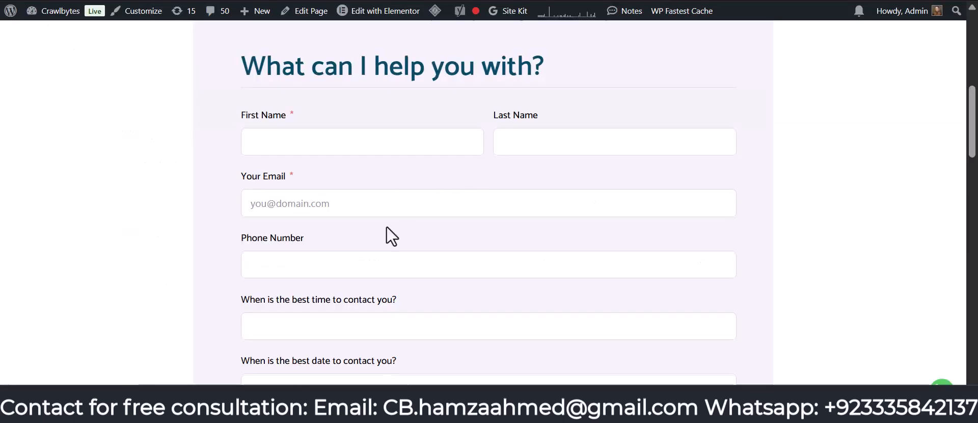
- Look over the live contact form and open the Contact Page form's settings in Fluent Forms in the WordPress admin
{"action": "scroll", "coordinate": [386, 225], "scroll_direction": "up", "scroll_amount": 4}
{"action": "scroll", "coordinate": [386, 227], "scroll_direction": "down", "scroll_amount": 5}
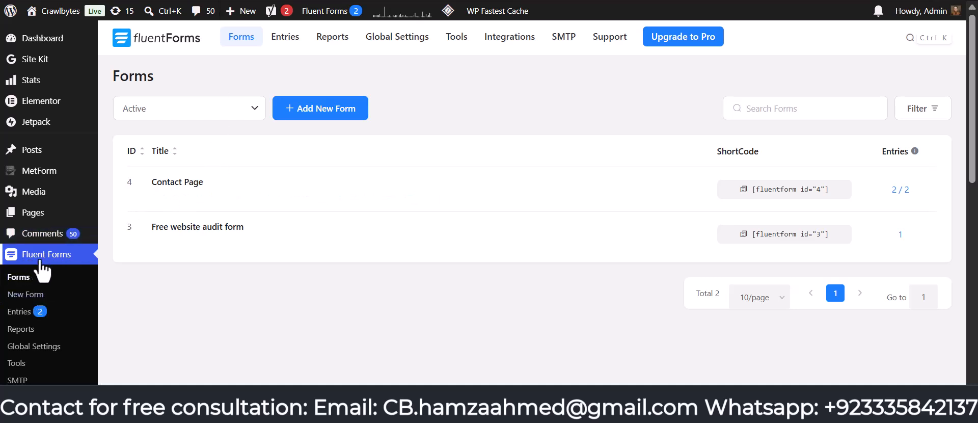
{"action": "mouse_move", "coordinate": [209, 243]}
{"action": "mouse_move", "coordinate": [179, 206]}
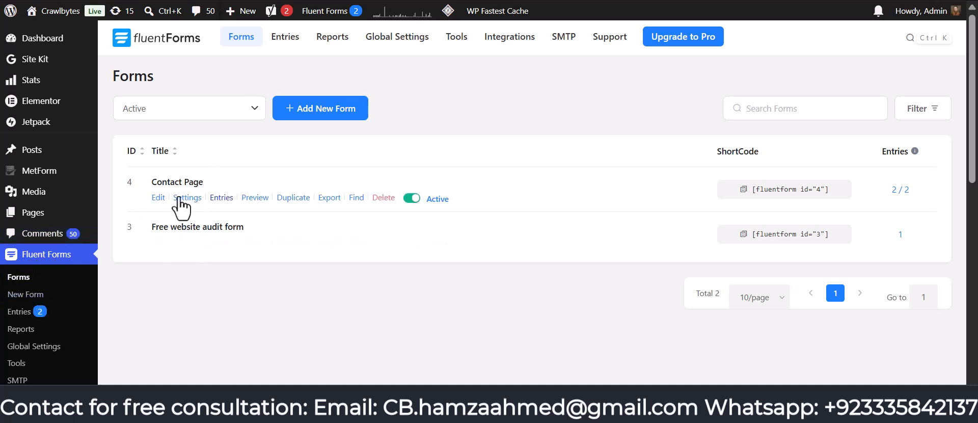
{"action": "left_click", "coordinate": [181, 199]}
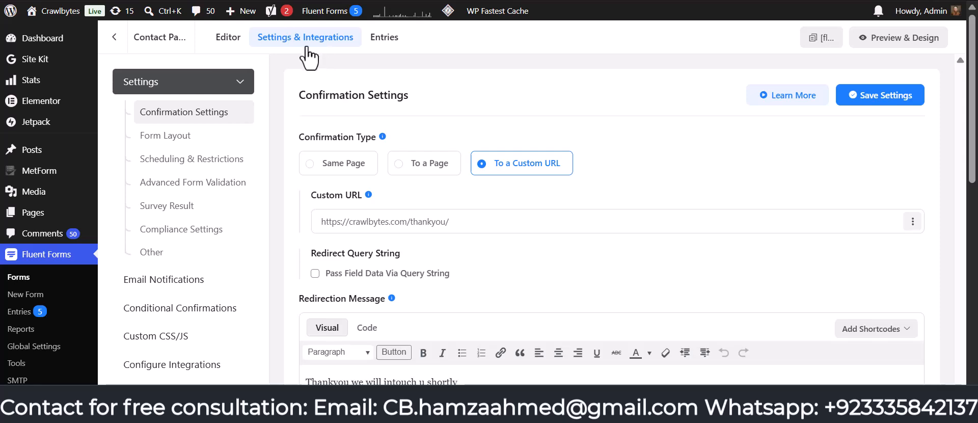
- Open the Contact Page form in its editor and examine the fields from First Name to the graphic designer question
{"action": "left_click", "coordinate": [233, 40]}
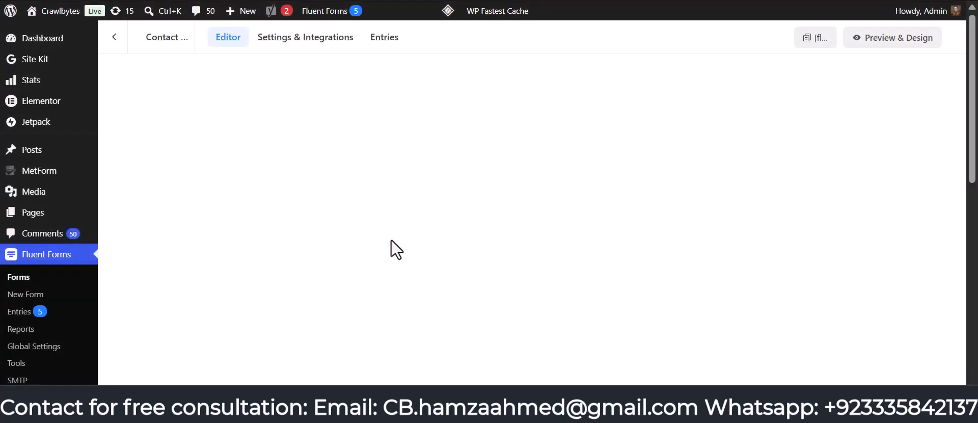
{"action": "scroll", "coordinate": [436, 270], "scroll_direction": "down", "scroll_amount": 1}
{"action": "scroll", "coordinate": [286, 220], "scroll_direction": "up", "scroll_amount": 1}
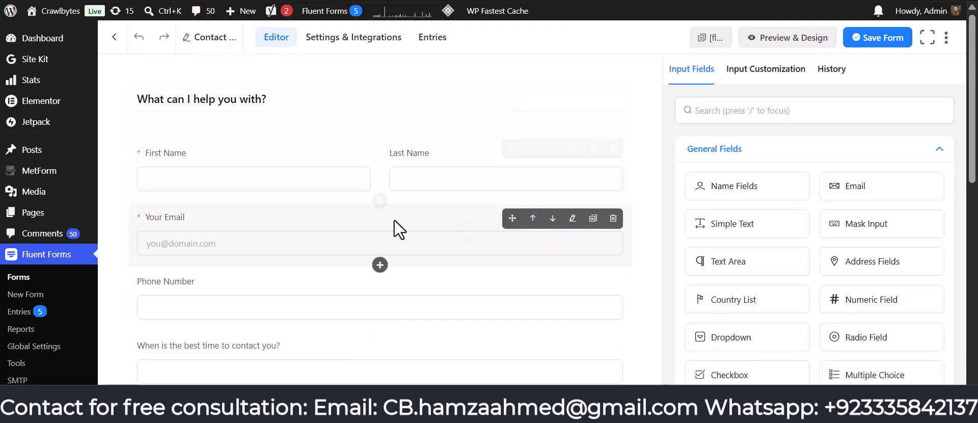
{"action": "scroll", "coordinate": [244, 277], "scroll_direction": "down", "scroll_amount": 5}
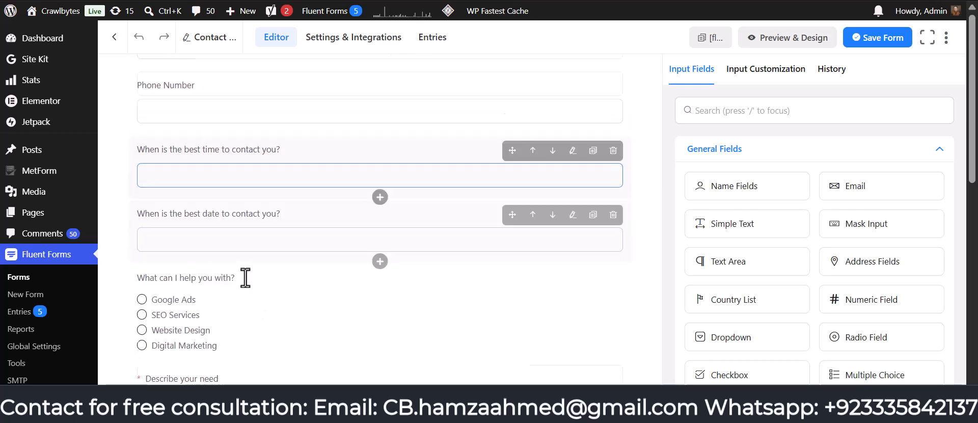
{"action": "scroll", "coordinate": [326, 295], "scroll_direction": "up", "scroll_amount": 4}
{"action": "scroll", "coordinate": [262, 273], "scroll_direction": "up", "scroll_amount": 3}
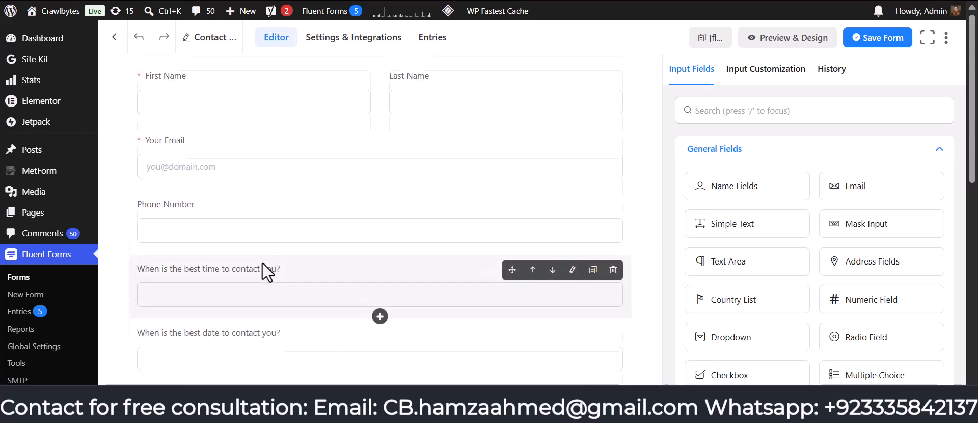
{"action": "scroll", "coordinate": [247, 291], "scroll_direction": "down", "scroll_amount": 2}
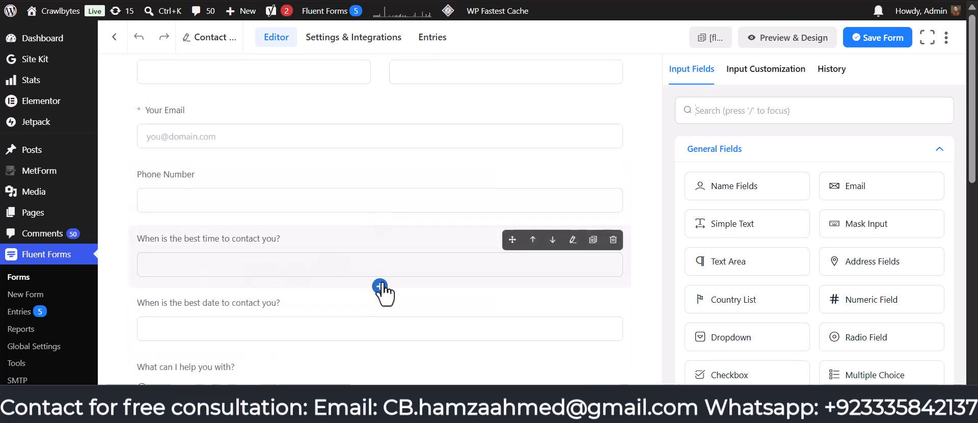
{"action": "scroll", "coordinate": [345, 262], "scroll_direction": "down", "scroll_amount": 3}
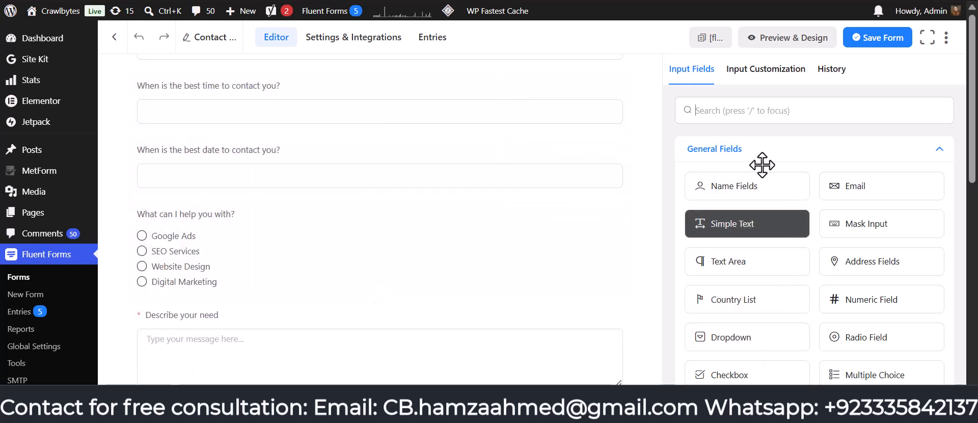
{"action": "scroll", "coordinate": [301, 271], "scroll_direction": "down", "scroll_amount": 2}
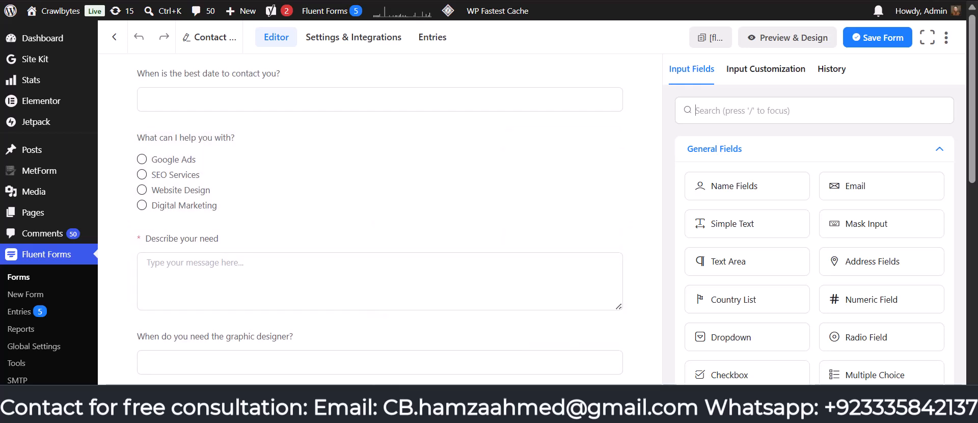
{"action": "scroll", "coordinate": [379, 109], "scroll_direction": "up", "scroll_amount": 1}
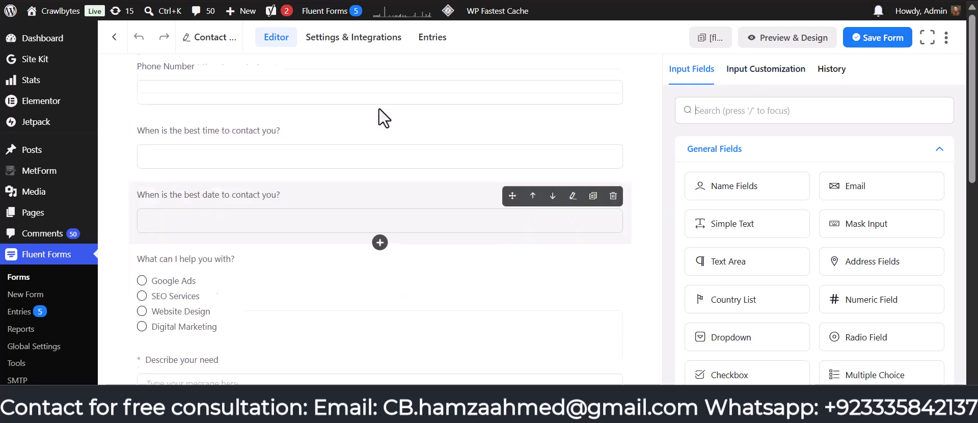
{"action": "scroll", "coordinate": [378, 108], "scroll_direction": "up", "scroll_amount": 3}
- Return to the form's confirmation settings and inspect the custom URL used for the redirect
{"action": "left_click", "coordinate": [323, 47]}
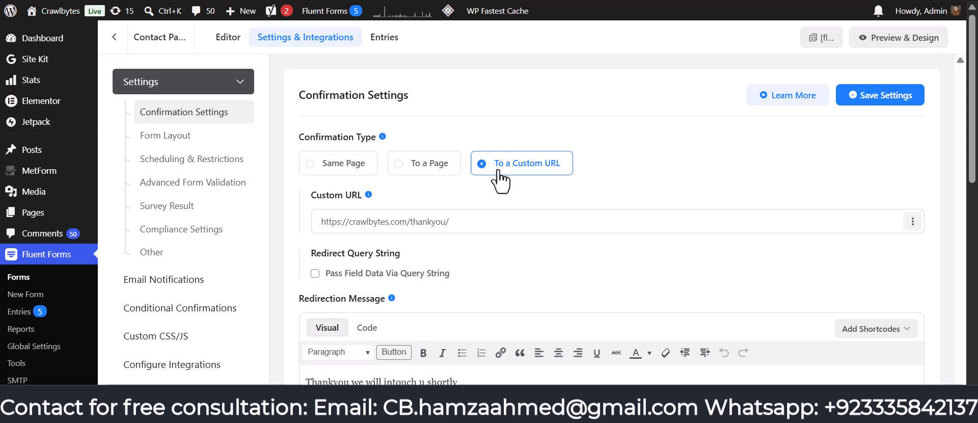
{"action": "left_click_drag", "start_coordinate": [474, 220], "coordinate": [296, 235]}
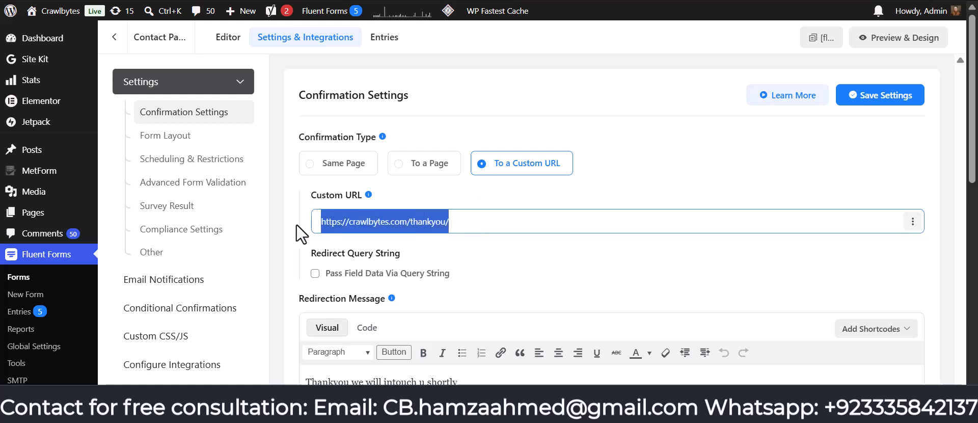
{"action": "left_click", "coordinate": [510, 224]}
{"action": "left_click_drag", "start_coordinate": [480, 223], "coordinate": [332, 217]}
{"action": "triple_click", "coordinate": [364, 214]}
{"action": "left_click_drag", "start_coordinate": [466, 227], "coordinate": [320, 227]}
{"action": "left_click", "coordinate": [408, 223]}
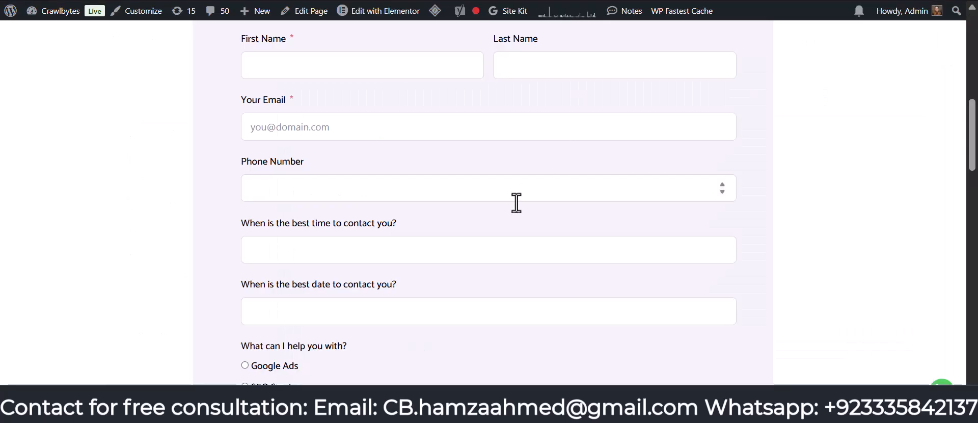
- Look over the live contact page, open the form's custom redirect URL and inspect the thank-you page's text
{"action": "scroll", "coordinate": [515, 201], "scroll_direction": "down", "scroll_amount": 7}
{"action": "scroll", "coordinate": [516, 204], "scroll_direction": "up", "scroll_amount": 10}
{"action": "scroll", "coordinate": [383, 219], "scroll_direction": "up", "scroll_amount": 4}
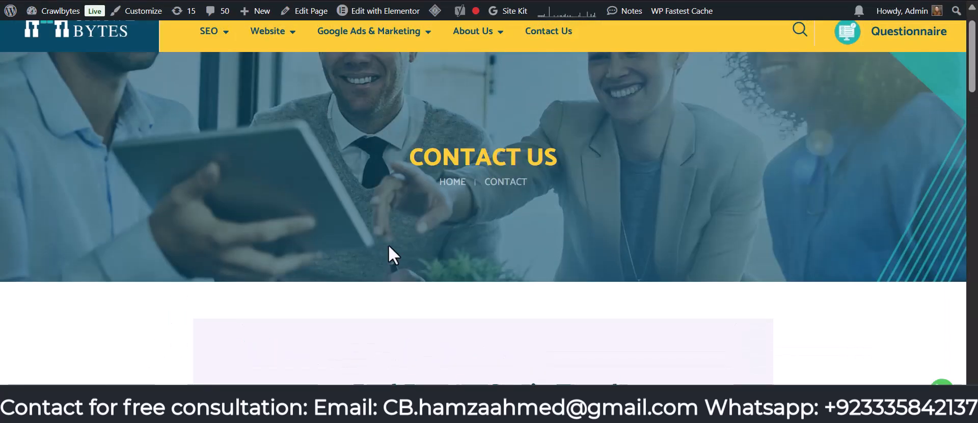
{"action": "scroll", "coordinate": [498, 256], "scroll_direction": "down", "scroll_amount": 7}
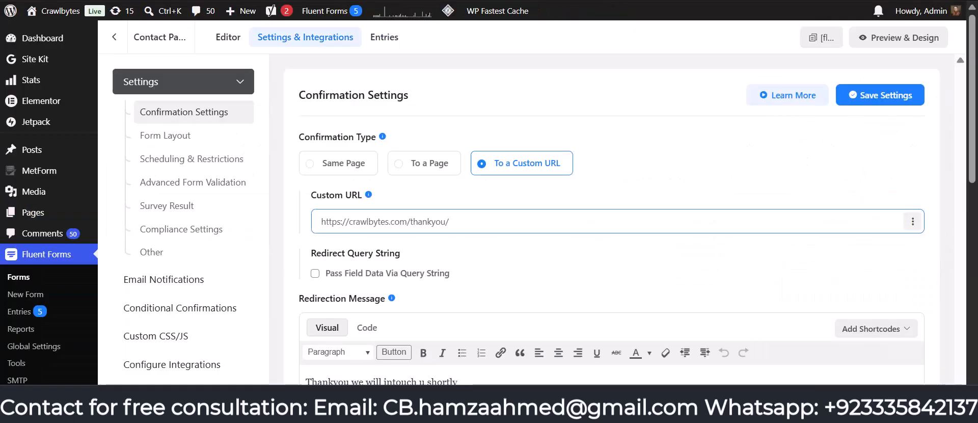
{"action": "left_click_drag", "start_coordinate": [453, 232], "coordinate": [316, 227]}
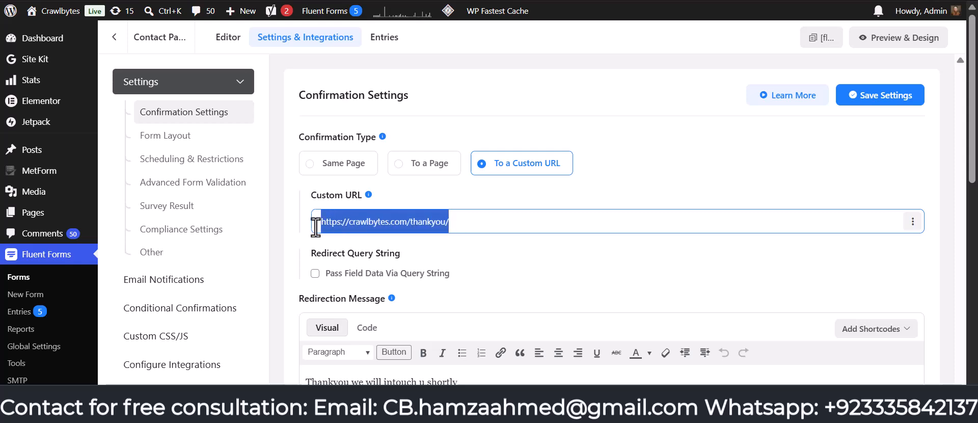
{"action": "right_click", "coordinate": [364, 232]}
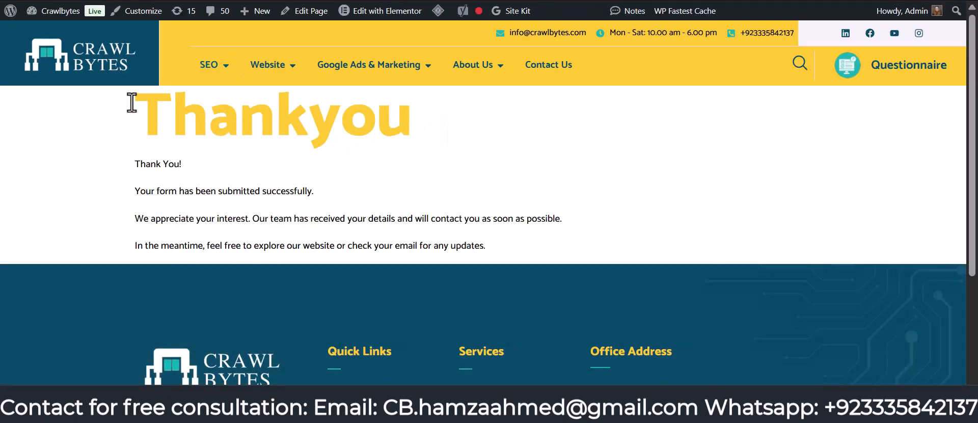
{"action": "left_click_drag", "start_coordinate": [131, 96], "coordinate": [510, 244]}
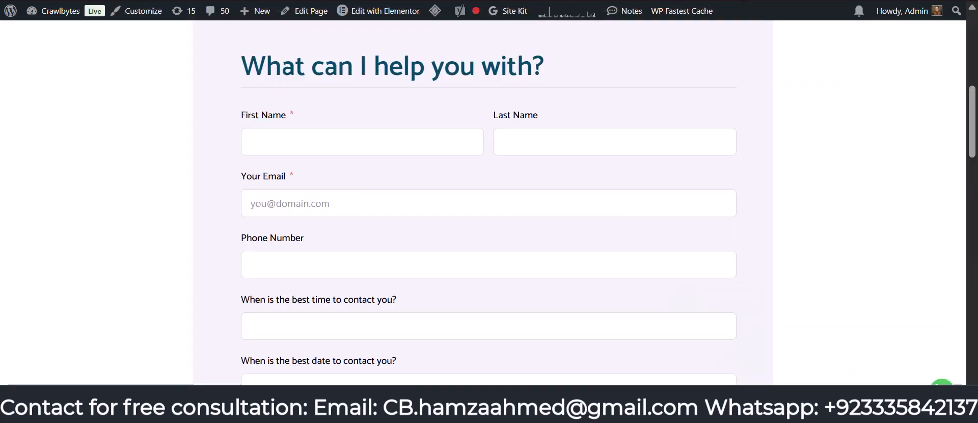
- Recheck the live contact form and review the custom URL and redirection message in the form's confirmation settings
{"action": "scroll", "coordinate": [377, 327], "scroll_direction": "down", "scroll_amount": 7}
{"action": "scroll", "coordinate": [380, 331], "scroll_direction": "up", "scroll_amount": 3}
{"action": "scroll", "coordinate": [381, 331], "scroll_direction": "down", "scroll_amount": 3}
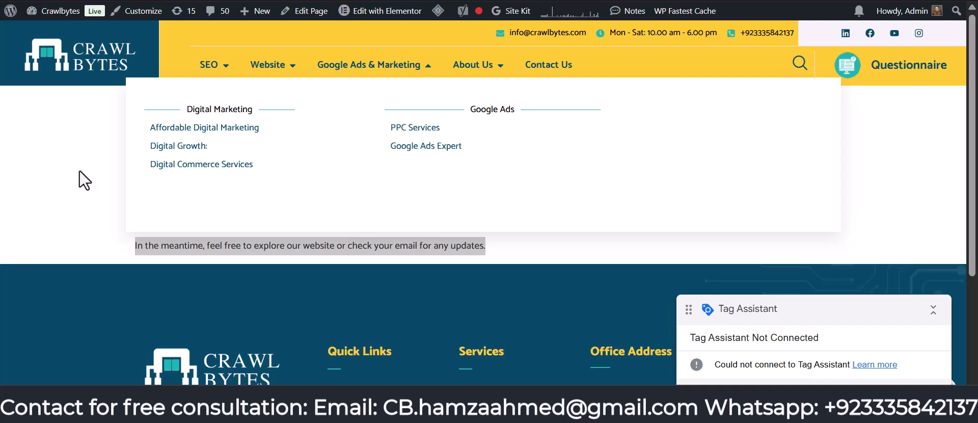
{"action": "left_click", "coordinate": [77, 171]}
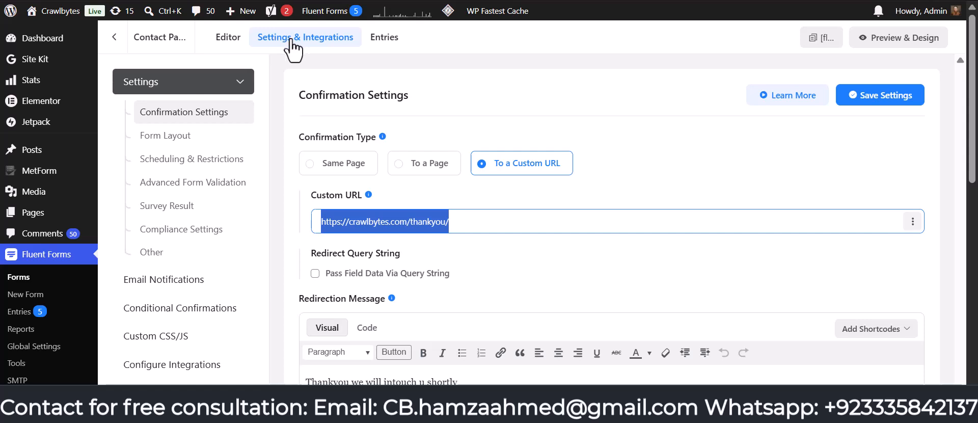
{"action": "left_click_drag", "start_coordinate": [490, 221], "coordinate": [306, 240]}
{"action": "scroll", "coordinate": [402, 283], "scroll_direction": "down", "scroll_amount": 3}
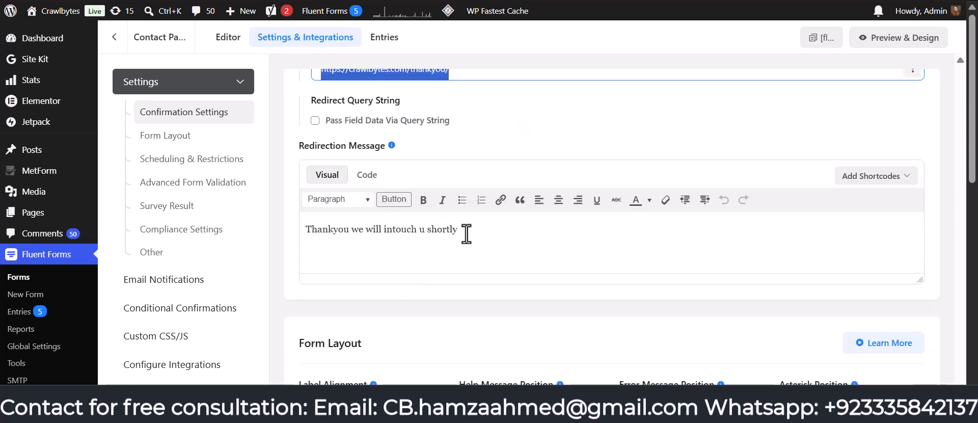
{"action": "left_click_drag", "start_coordinate": [466, 234], "coordinate": [270, 227]}
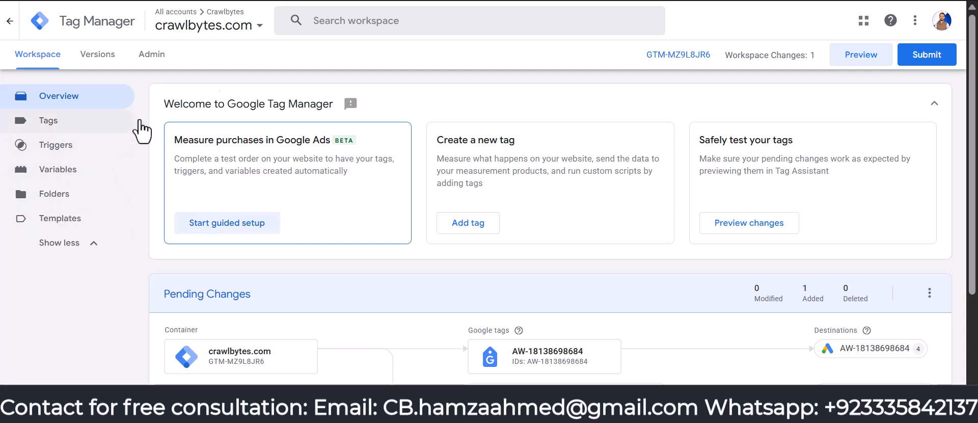
- Switch to the WordPress dashboard, open the Head & Footer Code settings and select all of the site-wide HEAD code
{"action": "scroll", "coordinate": [397, 253], "scroll_direction": "down", "scroll_amount": 3}
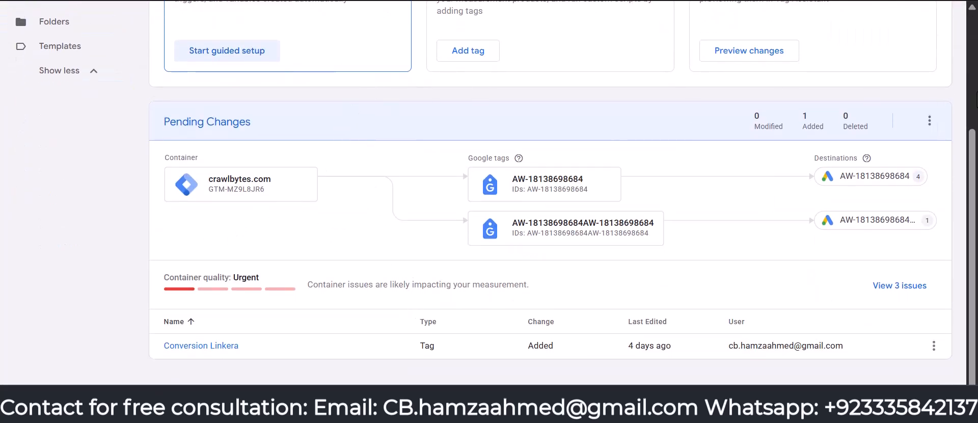
{"action": "scroll", "coordinate": [432, 134], "scroll_direction": "up", "scroll_amount": 3}
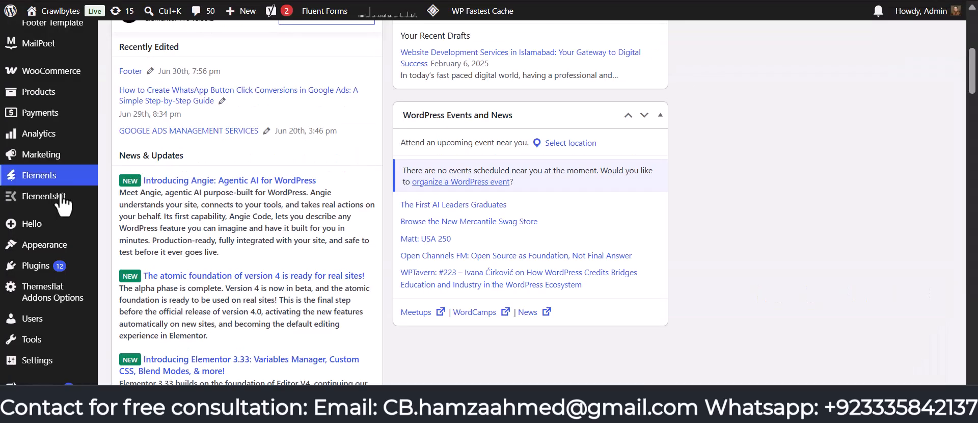
{"action": "scroll", "coordinate": [51, 288], "scroll_direction": "down", "scroll_amount": 2}
{"action": "mouse_move", "coordinate": [51, 267]}
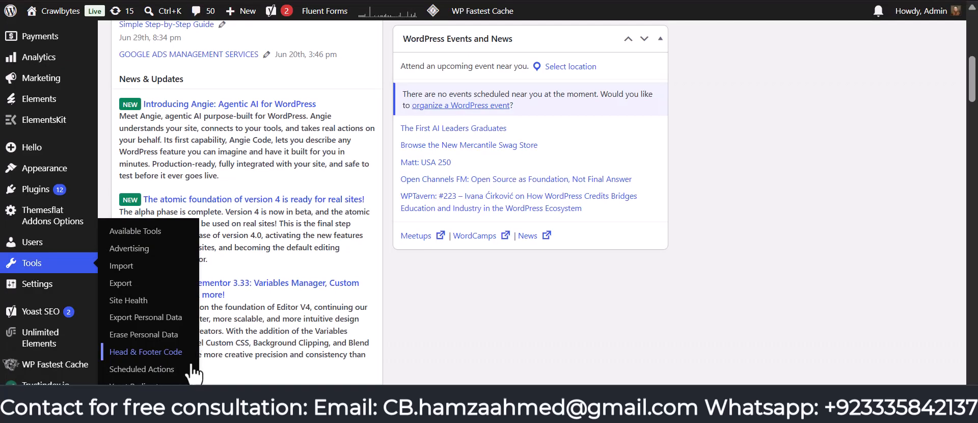
{"action": "left_click", "coordinate": [169, 353]}
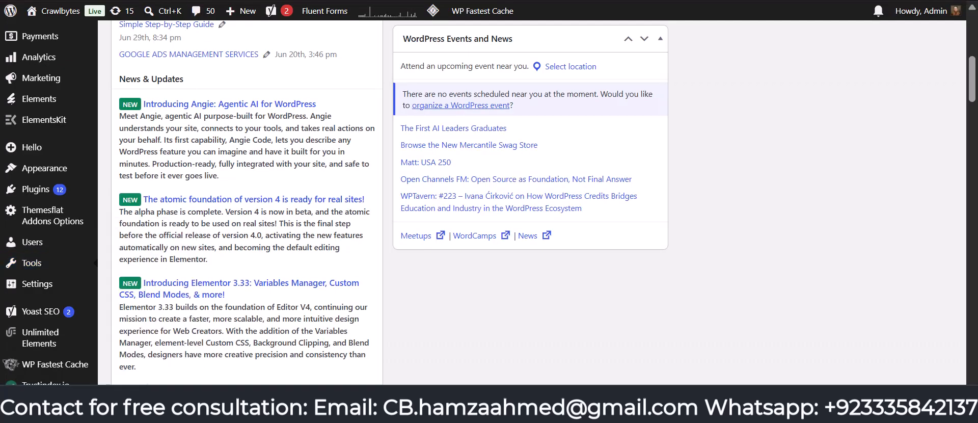
{"action": "left_click", "coordinate": [385, 229]}
{"action": "key", "text": "ctrl+a"}
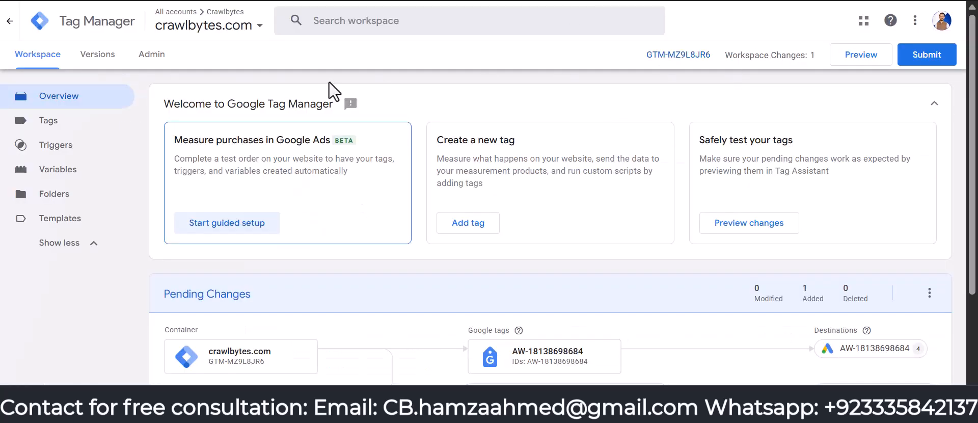
- Open the Google Tag Manager install code for container GTM-MZ9L8JR6 and check where the head and body snippets belong
{"action": "left_click", "coordinate": [679, 55]}
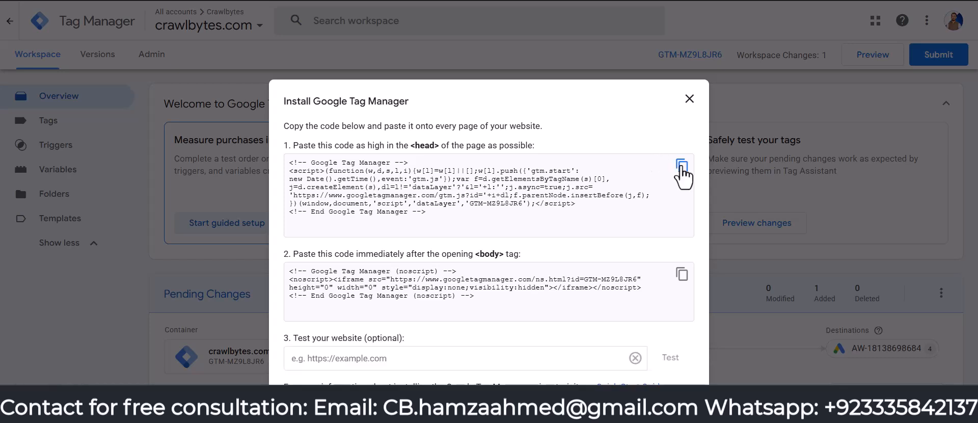
{"action": "left_click_drag", "start_coordinate": [413, 147], "coordinate": [467, 166]}
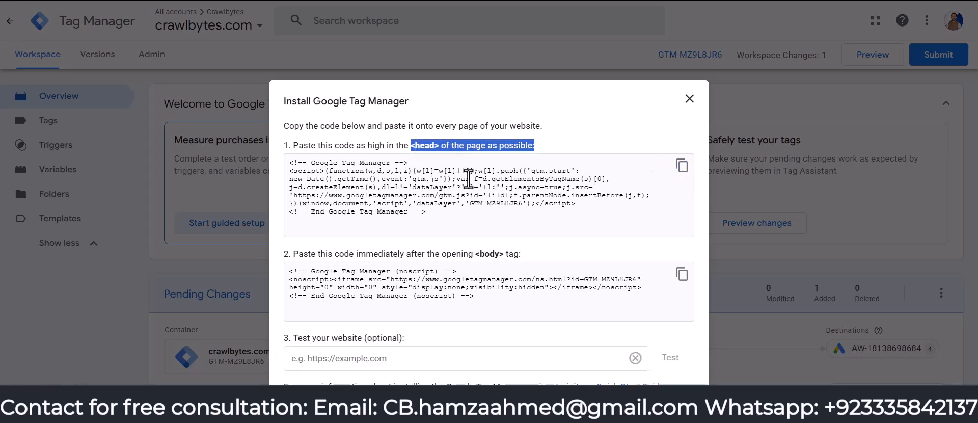
{"action": "left_click_drag", "start_coordinate": [452, 254], "coordinate": [495, 263]}
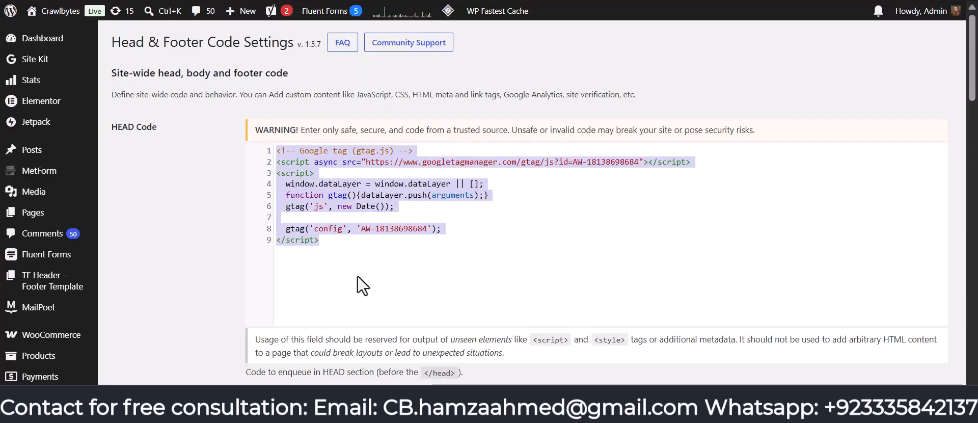
- Look over the site-wide HEAD, body and footer code fields where the Tag Manager snippets belong
{"action": "scroll", "coordinate": [361, 278], "scroll_direction": "down", "scroll_amount": 5}
{"action": "scroll", "coordinate": [359, 269], "scroll_direction": "up", "scroll_amount": 4}
{"action": "left_click_drag", "start_coordinate": [369, 182], "coordinate": [253, 78]}
{"action": "scroll", "coordinate": [103, 180], "scroll_direction": "up", "scroll_amount": 2}
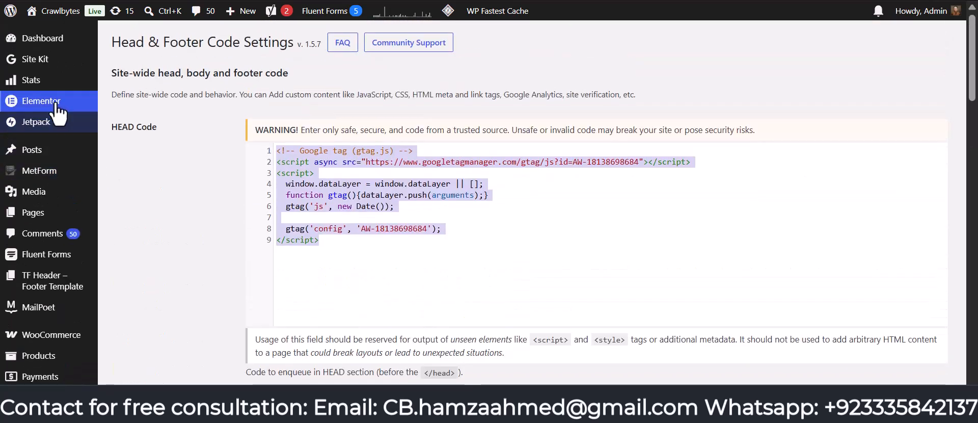
- Open the Site Kit settings and inspect the connected Tag Manager service's details
{"action": "mouse_move", "coordinate": [46, 57]}
{"action": "left_click", "coordinate": [134, 66]}
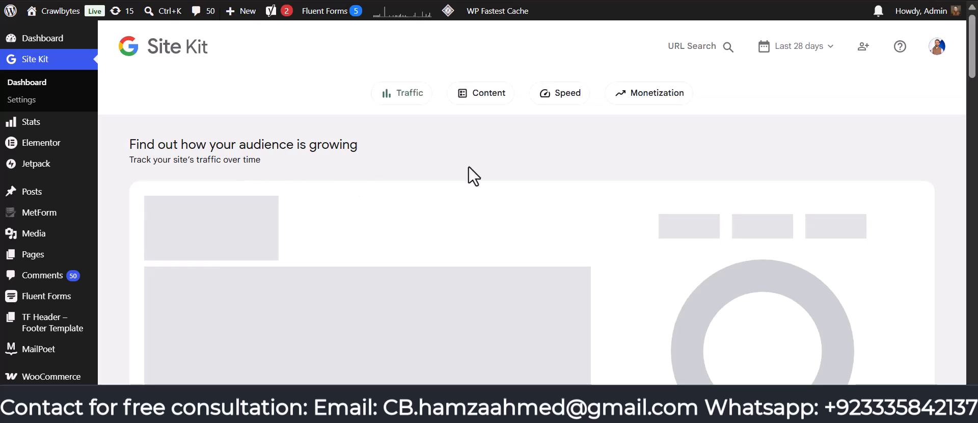
{"action": "scroll", "coordinate": [454, 261], "scroll_direction": "down", "scroll_amount": 4}
{"action": "scroll", "coordinate": [452, 260], "scroll_direction": "up", "scroll_amount": 5}
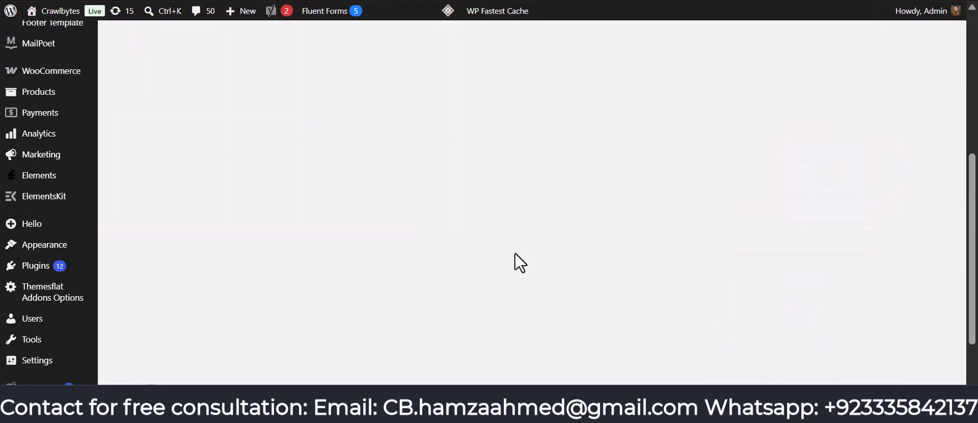
{"action": "scroll", "coordinate": [515, 261], "scroll_direction": "up", "scroll_amount": 3}
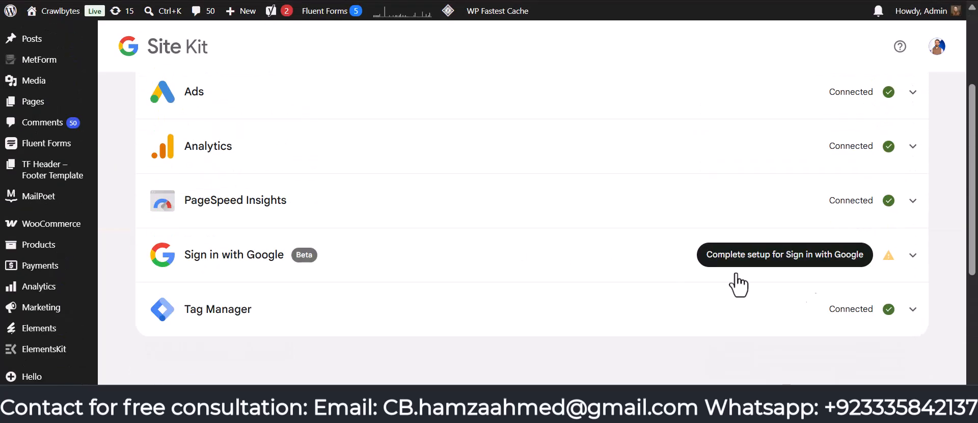
{"action": "left_click", "coordinate": [913, 308]}
{"action": "scroll", "coordinate": [482, 289], "scroll_direction": "down", "scroll_amount": 3}
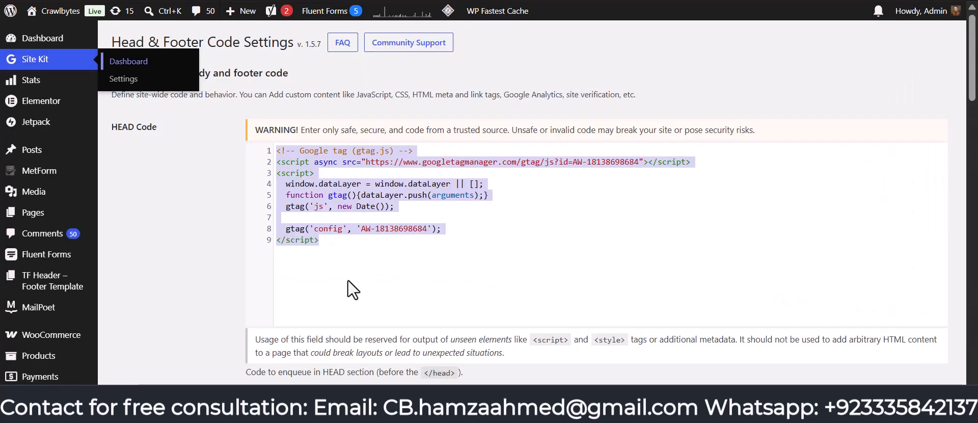
- Recheck the site-wide HEAD code against the Tag Manager install snippets and close the install instructions
{"action": "left_click_drag", "start_coordinate": [347, 258], "coordinate": [278, 131]}
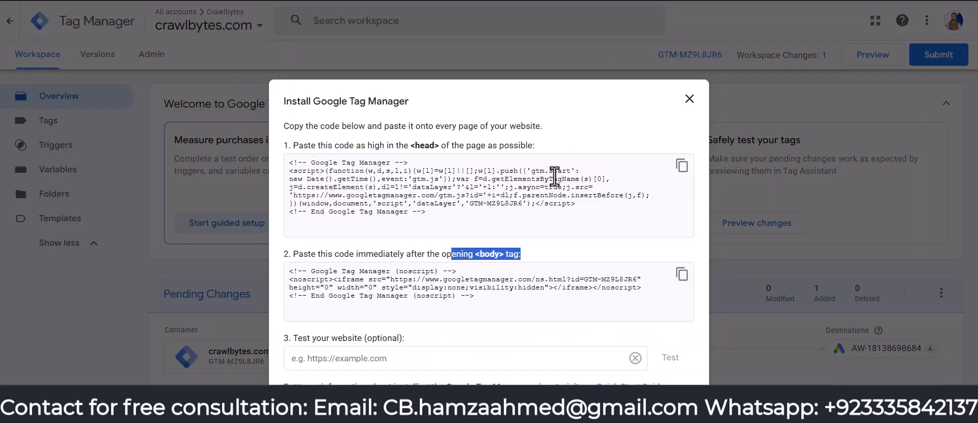
{"action": "left_click", "coordinate": [690, 99]}
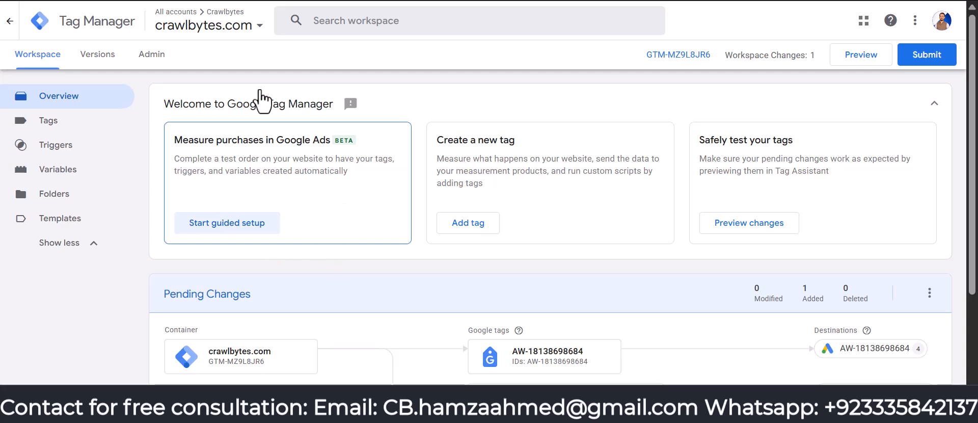
- Switch to Google Ads, leaving the debug page, and open the OQS account
{"action": "left_click", "coordinate": [408, 1]}
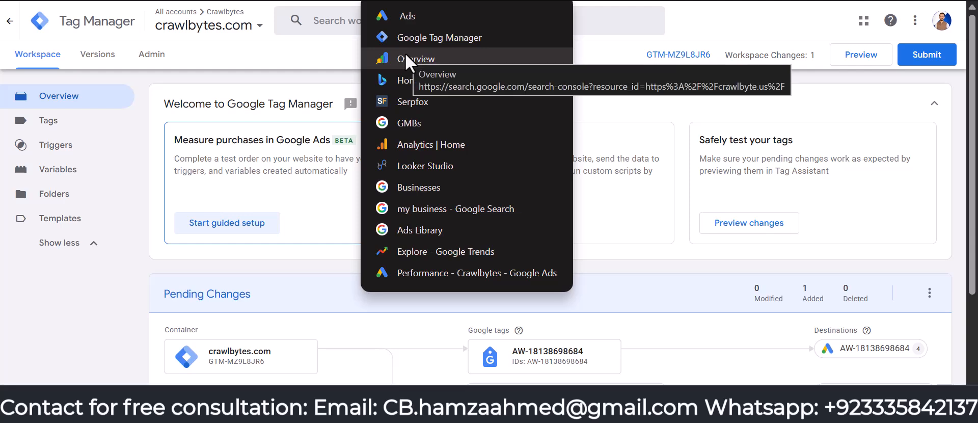
{"action": "left_click", "coordinate": [407, 16]}
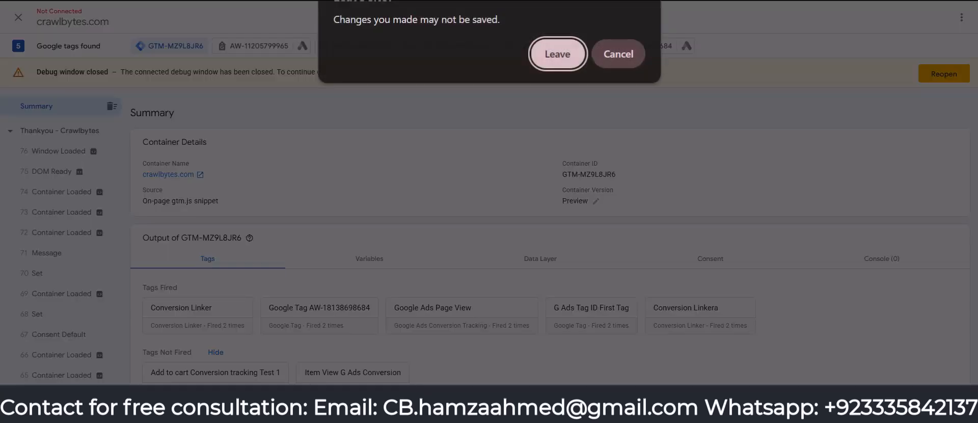
{"action": "left_click", "coordinate": [558, 54]}
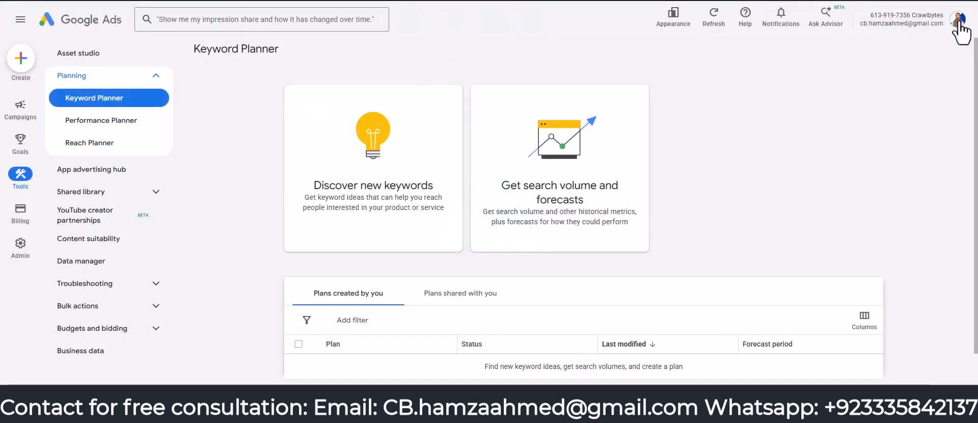
{"action": "left_click", "coordinate": [957, 23]}
{"action": "scroll", "coordinate": [847, 240], "scroll_direction": "down", "scroll_amount": 3}
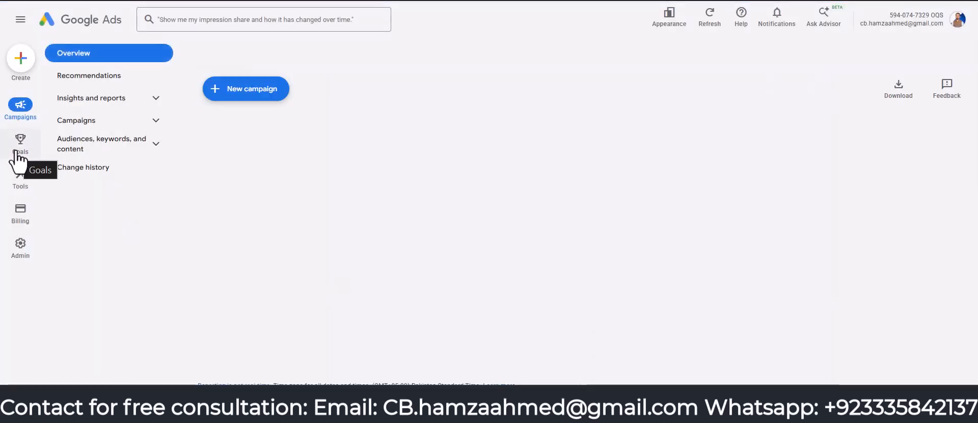
- Open the account's conversions summary under its goals and start creating a new conversion action
{"action": "left_click", "coordinate": [19, 152]}
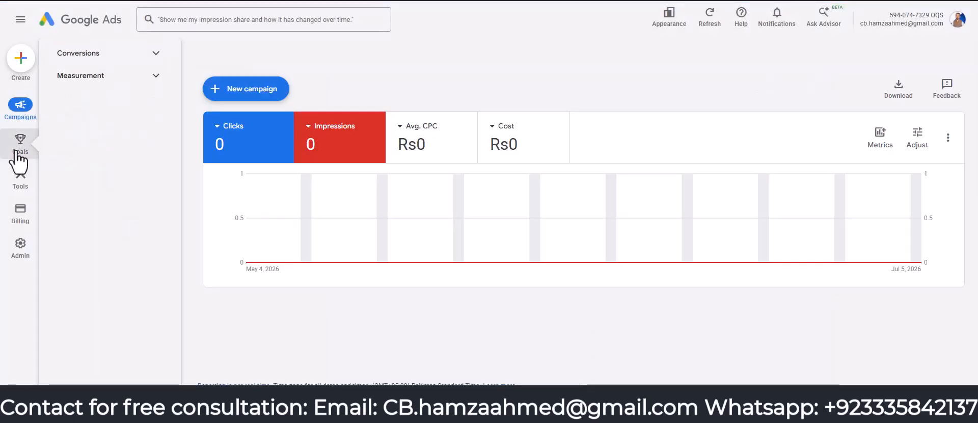
{"action": "left_click", "coordinate": [93, 53]}
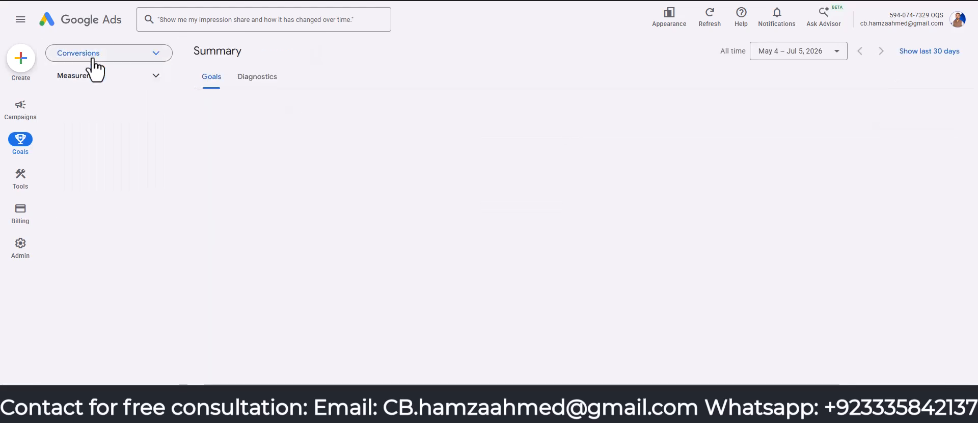
{"action": "left_click", "coordinate": [90, 79]}
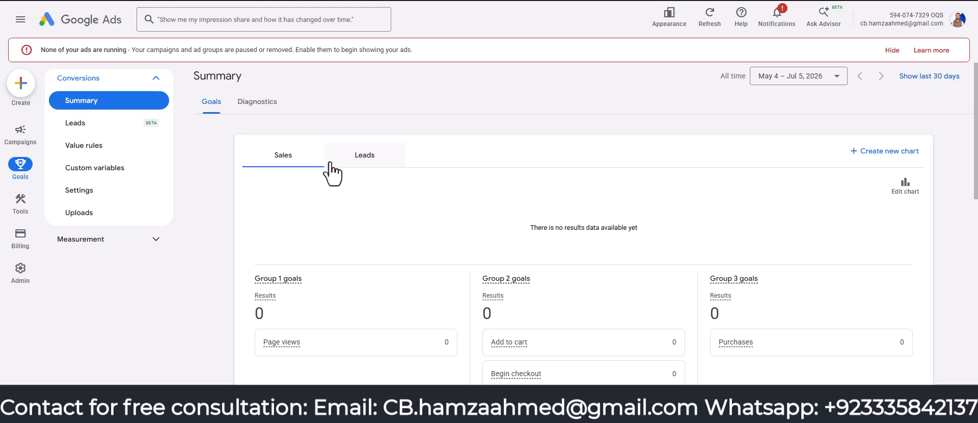
{"action": "scroll", "coordinate": [854, 260], "scroll_direction": "down", "scroll_amount": 5}
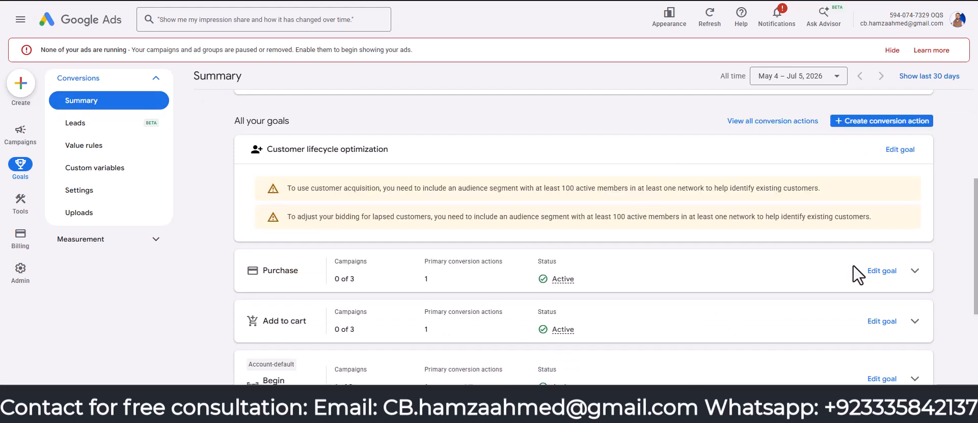
{"action": "left_click", "coordinate": [858, 122]}
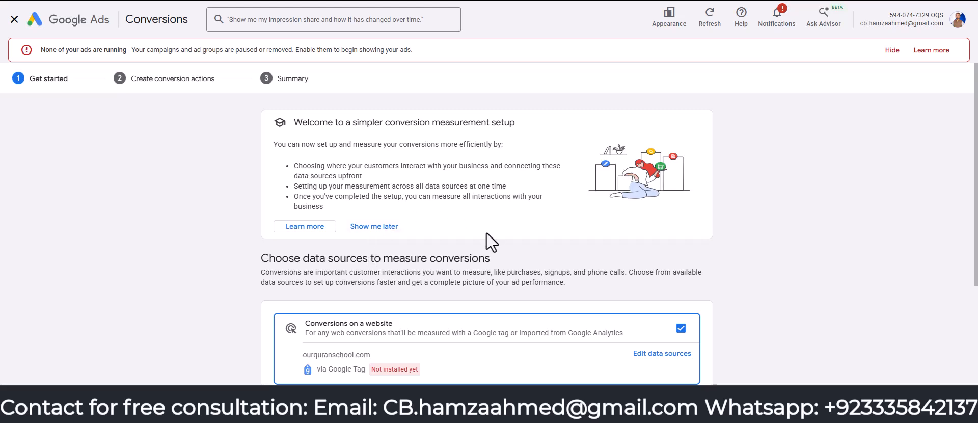
- Exclude phone calls from the data sources, keeping only website conversions, and continue to the conversion categories
{"action": "scroll", "coordinate": [483, 250], "scroll_direction": "down", "scroll_amount": 3}
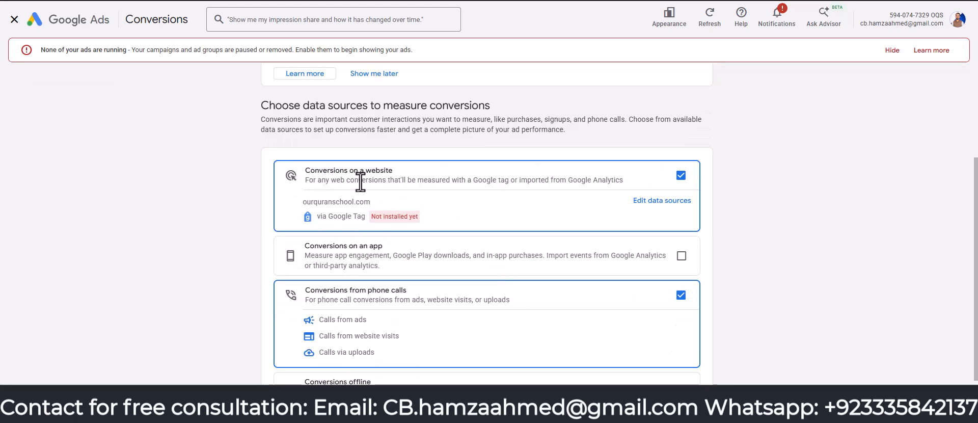
{"action": "scroll", "coordinate": [418, 224], "scroll_direction": "down", "scroll_amount": 2}
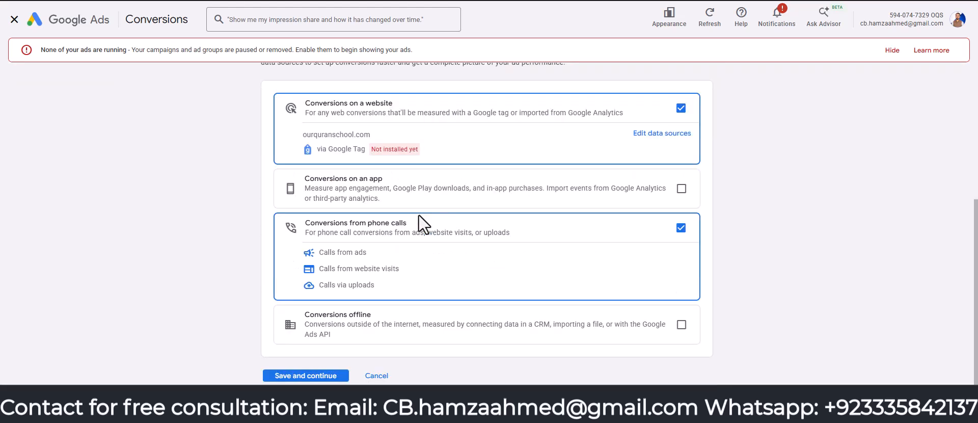
{"action": "left_click", "coordinate": [681, 228]}
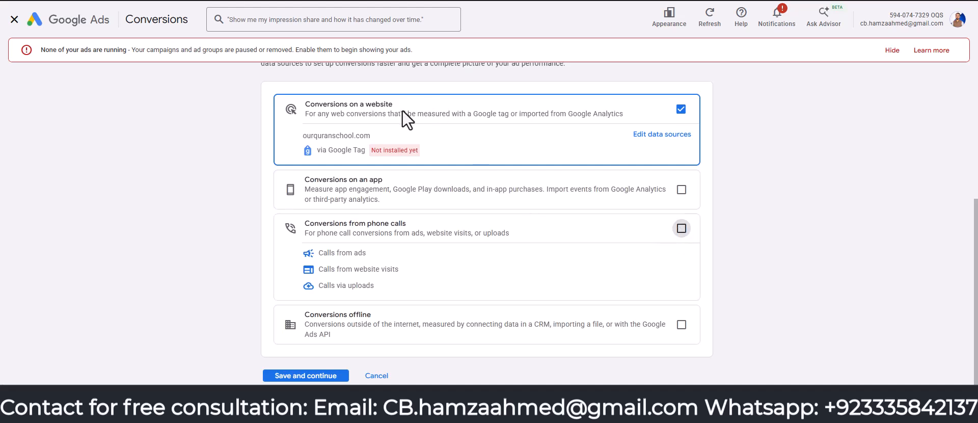
{"action": "left_click", "coordinate": [304, 377]}
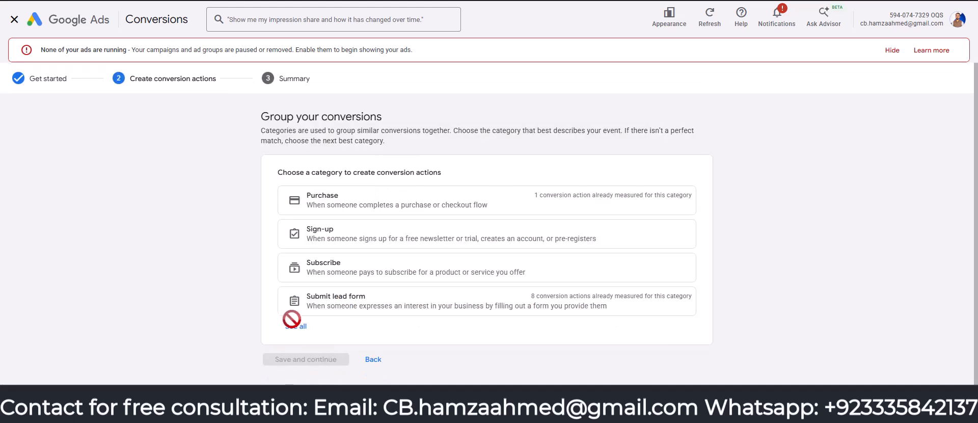
- Expand the full list of conversion categories and look through it for the one matching a form submission
{"action": "left_click", "coordinate": [296, 328]}
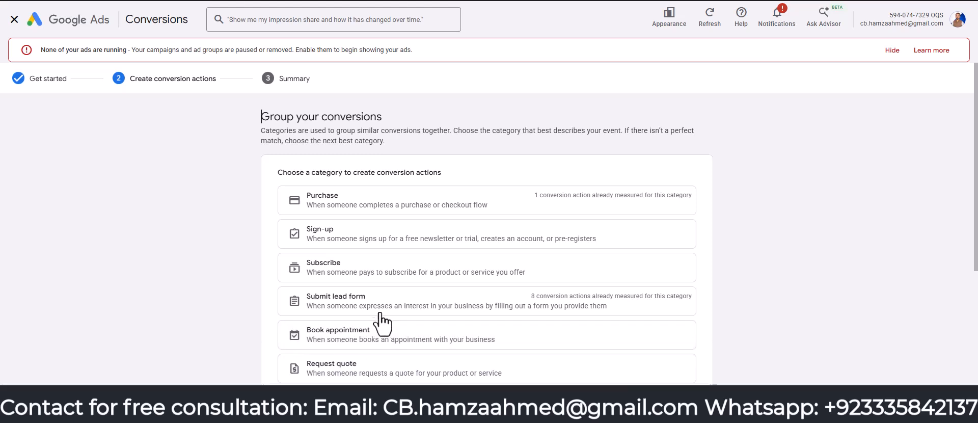
{"action": "scroll", "coordinate": [358, 250], "scroll_direction": "down", "scroll_amount": 2}
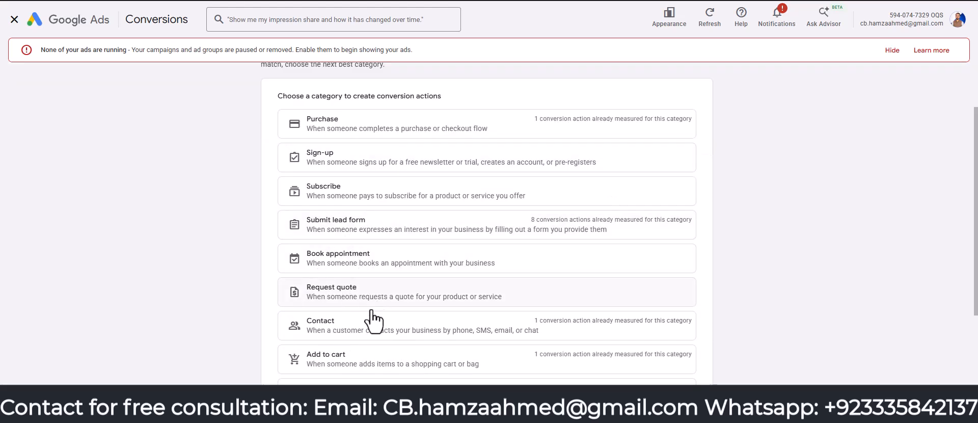
{"action": "scroll", "coordinate": [345, 337], "scroll_direction": "down", "scroll_amount": 3}
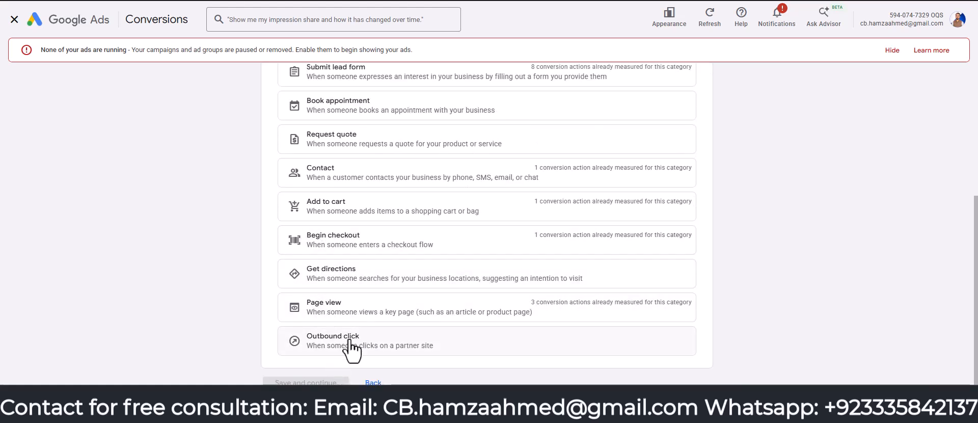
{"action": "scroll", "coordinate": [354, 327], "scroll_direction": "up", "scroll_amount": 2}
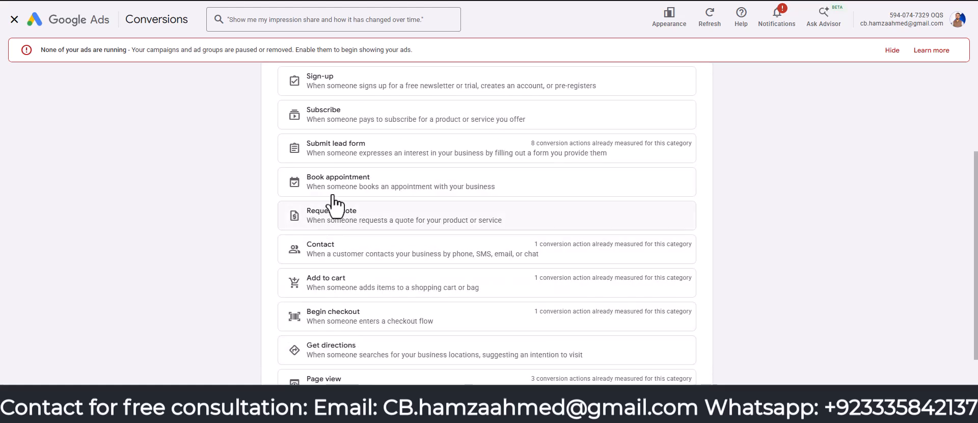
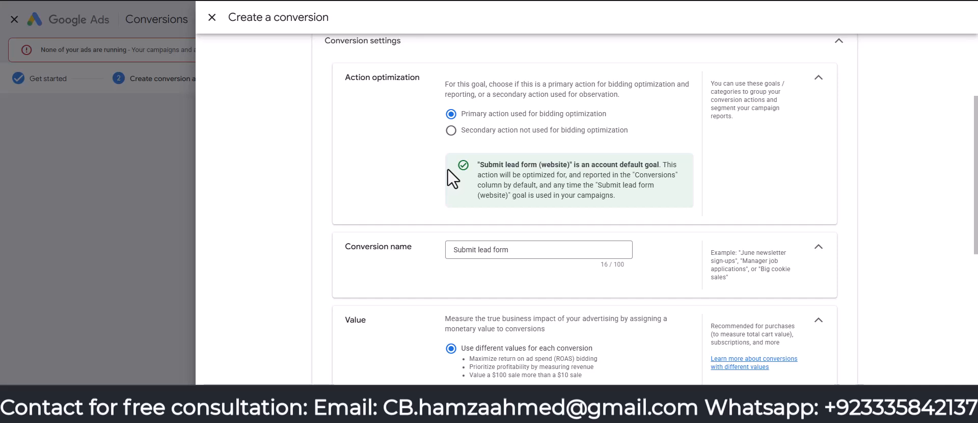
- Keep the conversion as a primary action for bidding optimization and name it "Contact Form on Contact page"
{"action": "left_click", "coordinate": [451, 134]}
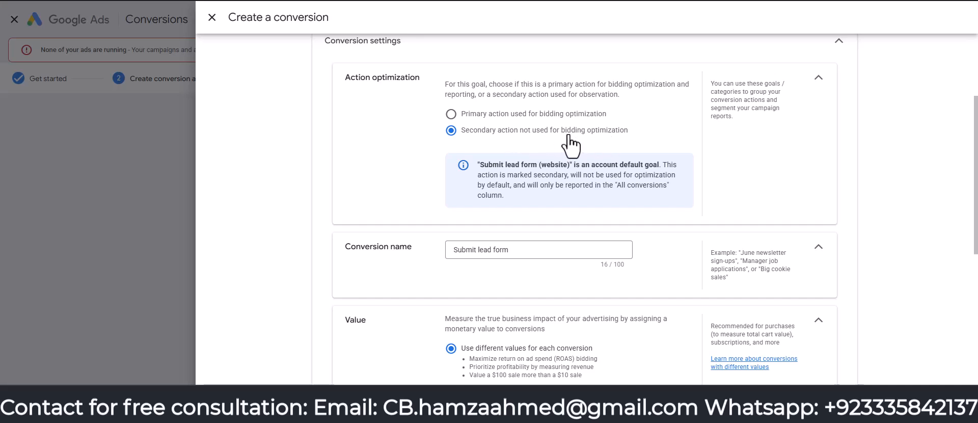
{"action": "left_click", "coordinate": [451, 113]}
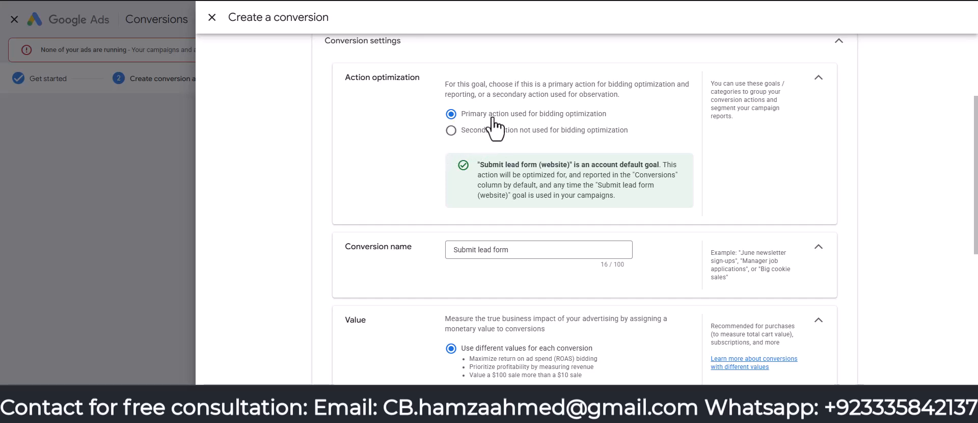
{"action": "left_click_drag", "start_coordinate": [513, 251], "coordinate": [441, 264]}
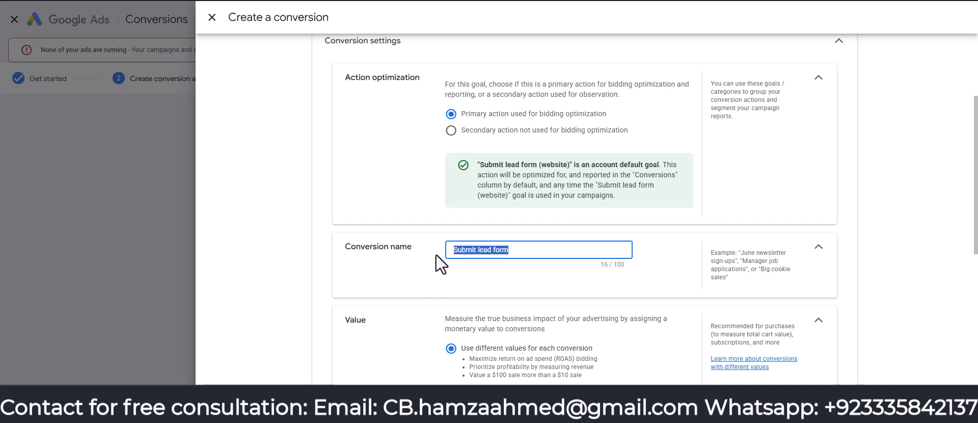
{"action": "type", "text": "Contact Form"}
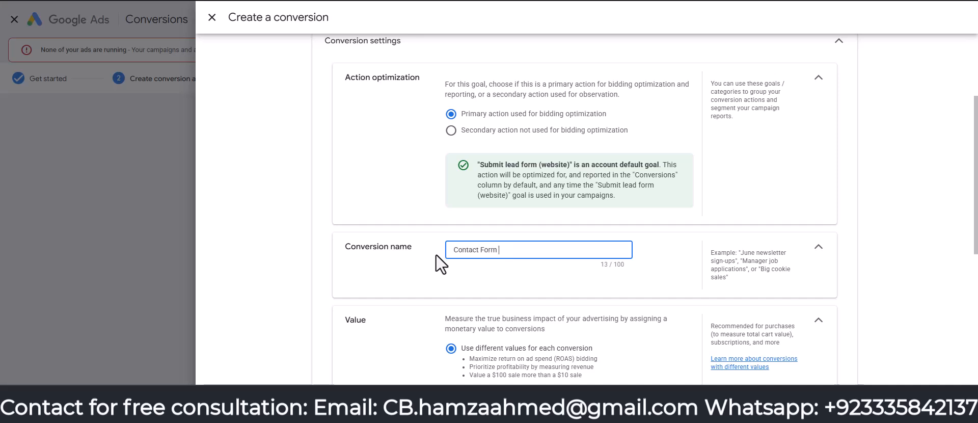
{"action": "type", "text": " on Contact"}
{"action": "scroll", "coordinate": [463, 189], "scroll_direction": "down", "scroll_amount": 2}
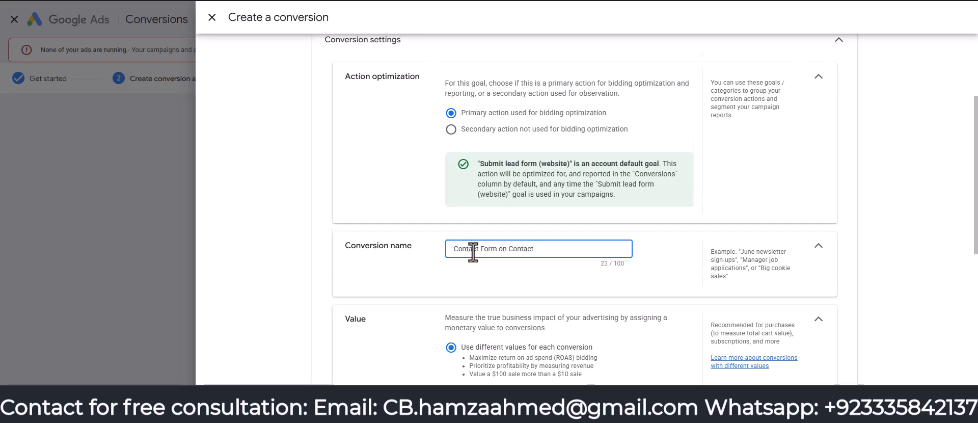
{"action": "type", "text": "page"}
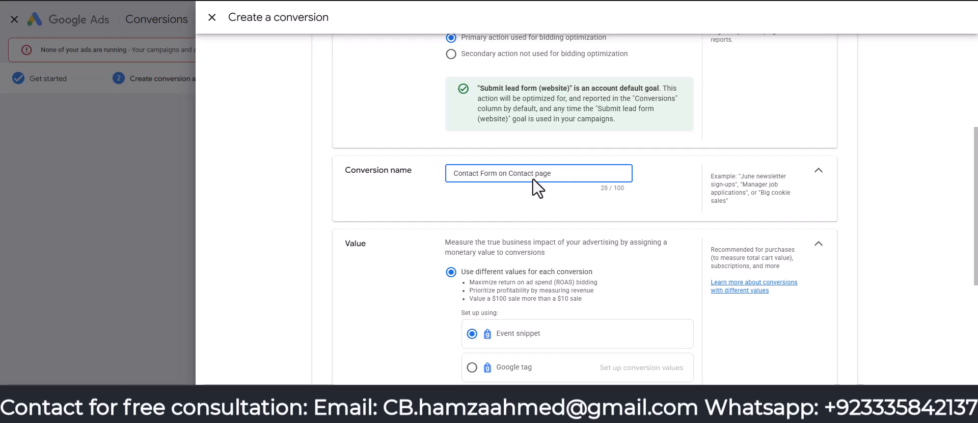
- Set the conversion to use the same value for each conversion and review the count and conversion window settings
{"action": "scroll", "coordinate": [533, 179], "scroll_direction": "down", "scroll_amount": 2}
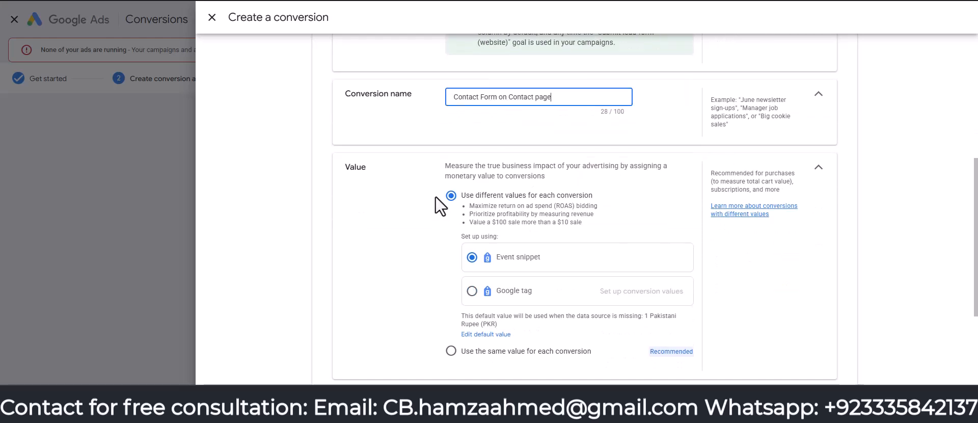
{"action": "scroll", "coordinate": [444, 203], "scroll_direction": "down", "scroll_amount": 2}
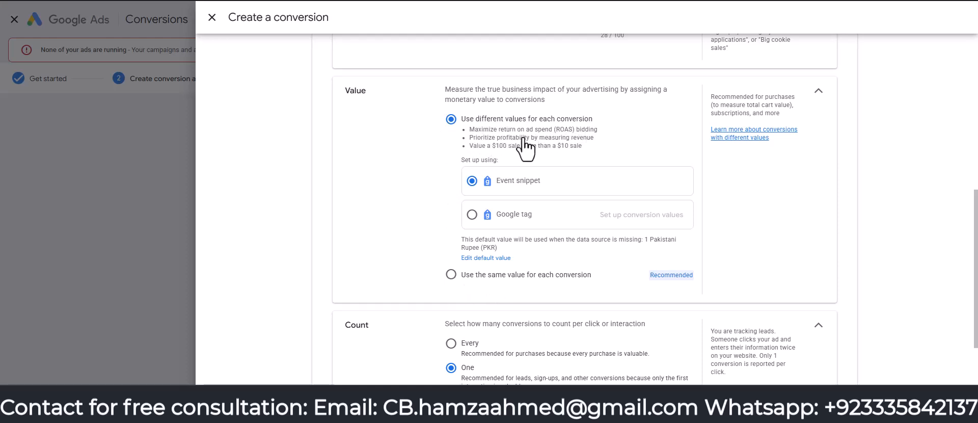
{"action": "left_click", "coordinate": [456, 279]}
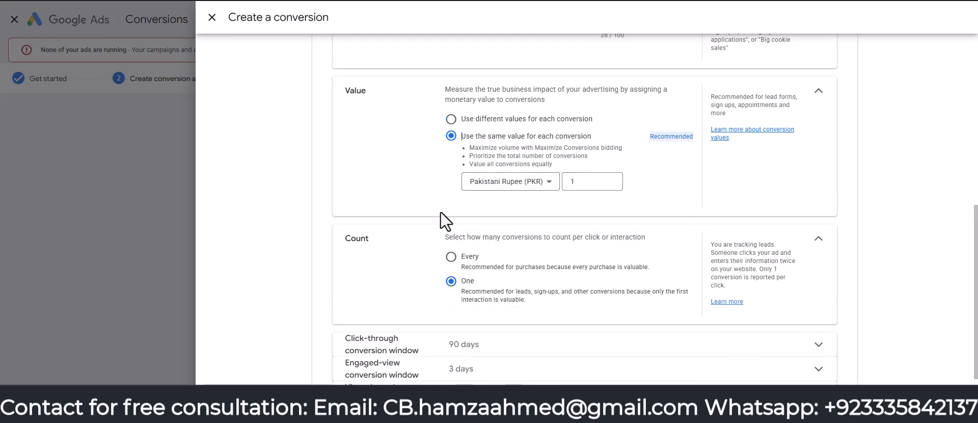
{"action": "scroll", "coordinate": [437, 236], "scroll_direction": "down", "scroll_amount": 2}
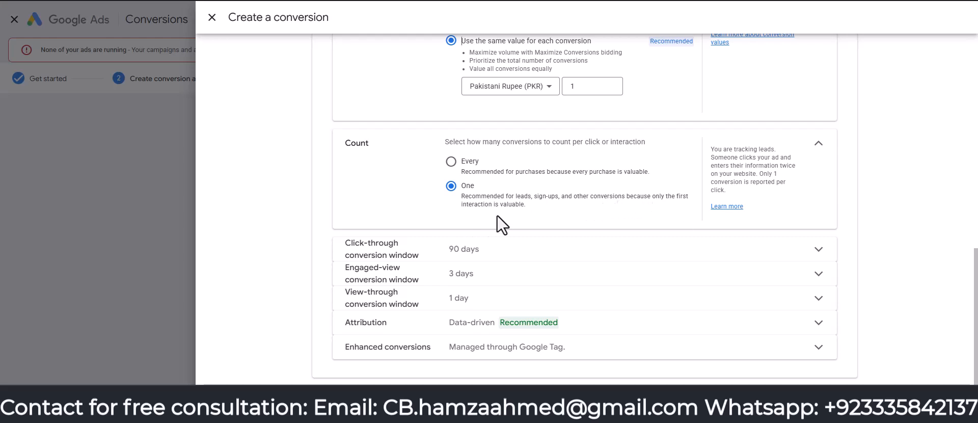
- Set the conversion count to One per interaction and expand the click-through conversion window settings for review
{"action": "left_click", "coordinate": [470, 162]}
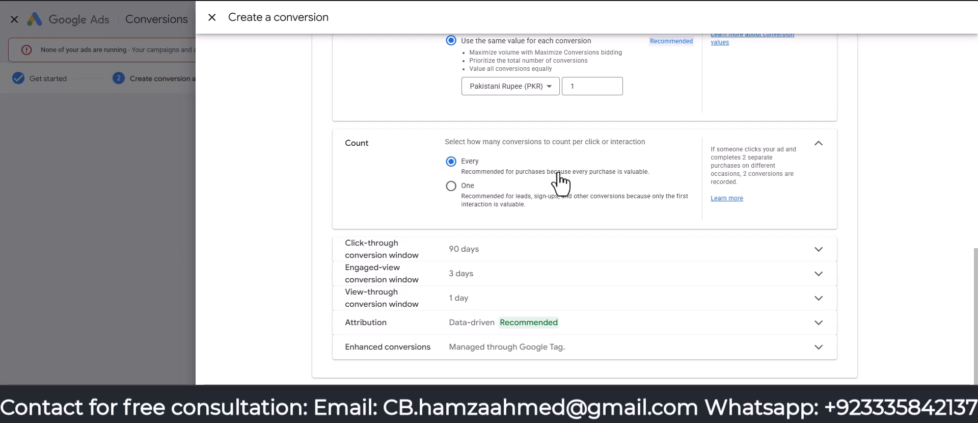
{"action": "left_click", "coordinate": [450, 187]}
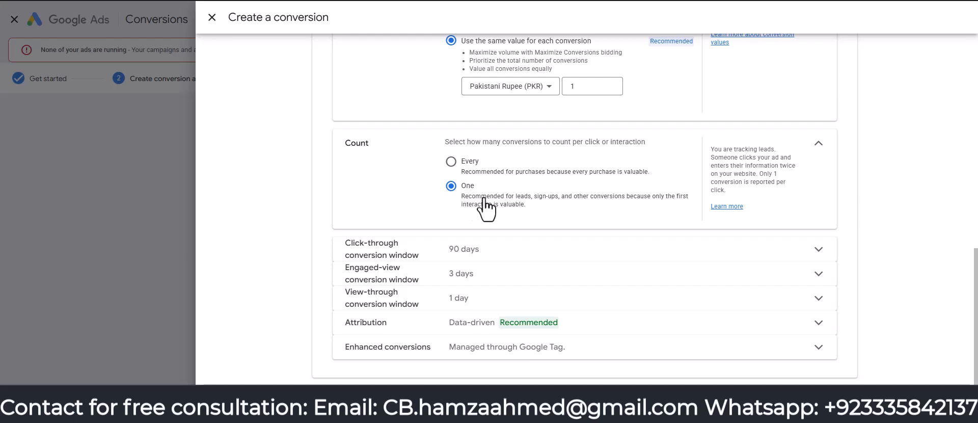
{"action": "left_click", "coordinate": [498, 258]}
{"action": "scroll", "coordinate": [510, 225], "scroll_direction": "down", "scroll_amount": 2}
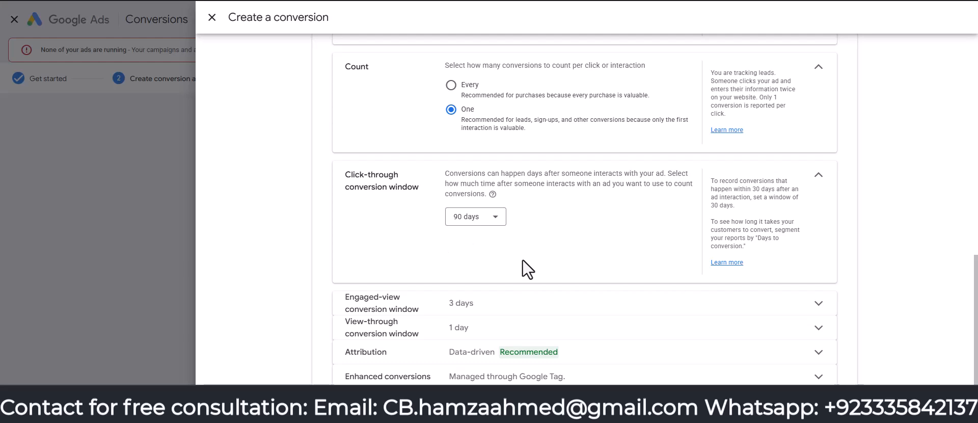
{"action": "scroll", "coordinate": [527, 258], "scroll_direction": "down", "scroll_amount": 1}
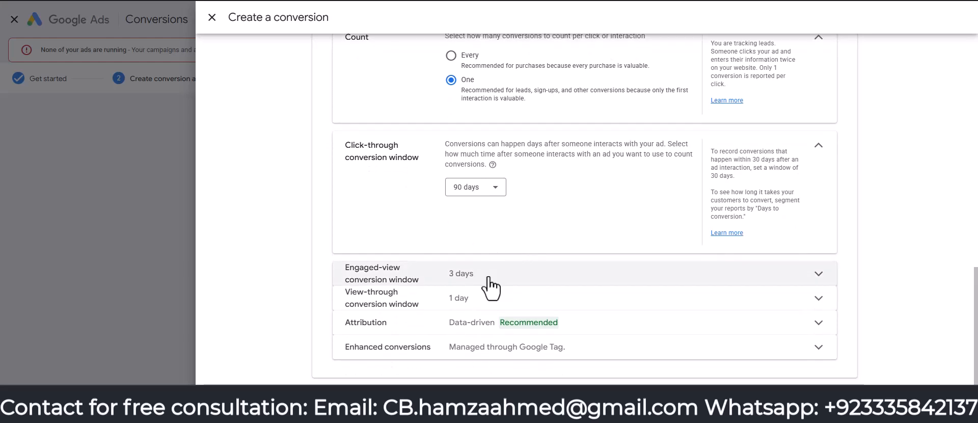
- Compare the available attribution models and choose Data-driven for the conversion
{"action": "left_click", "coordinate": [499, 323]}
{"action": "scroll", "coordinate": [508, 218], "scroll_direction": "down", "scroll_amount": 2}
{"action": "left_click", "coordinate": [530, 297]}
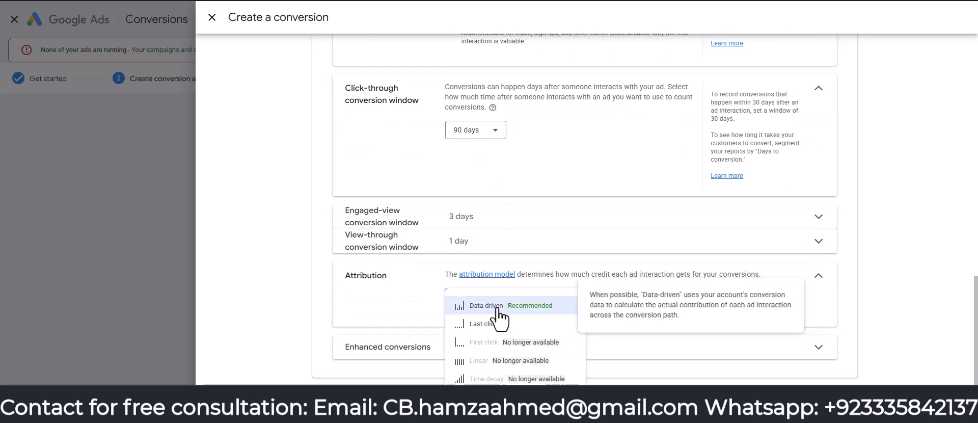
{"action": "mouse_move", "coordinate": [492, 326]}
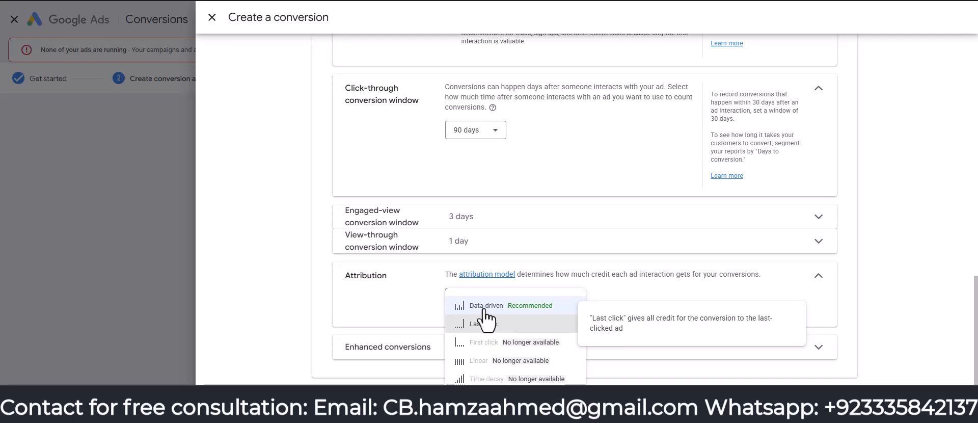
{"action": "mouse_move", "coordinate": [486, 308]}
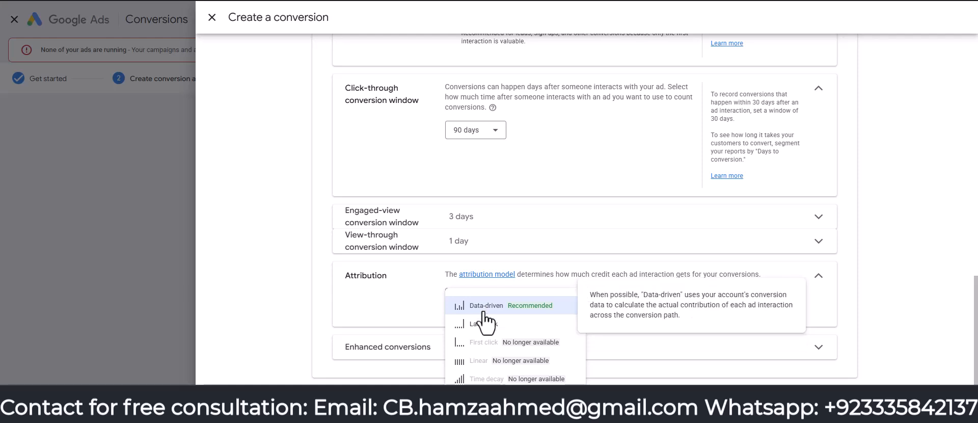
{"action": "left_click", "coordinate": [485, 307]}
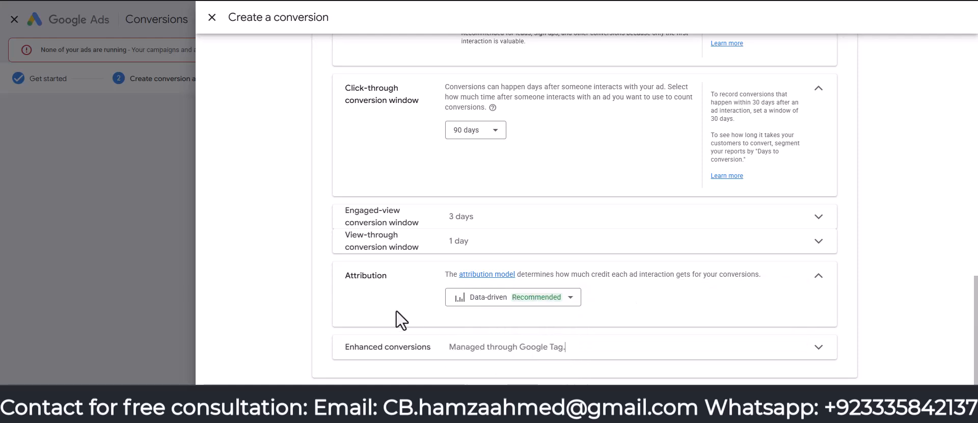
- Review the enhanced conversions setting, finish the conversion settings, and save the Submit lead form conversion action
{"action": "left_click", "coordinate": [498, 349]}
{"action": "scroll", "coordinate": [469, 242], "scroll_direction": "down", "scroll_amount": 2}
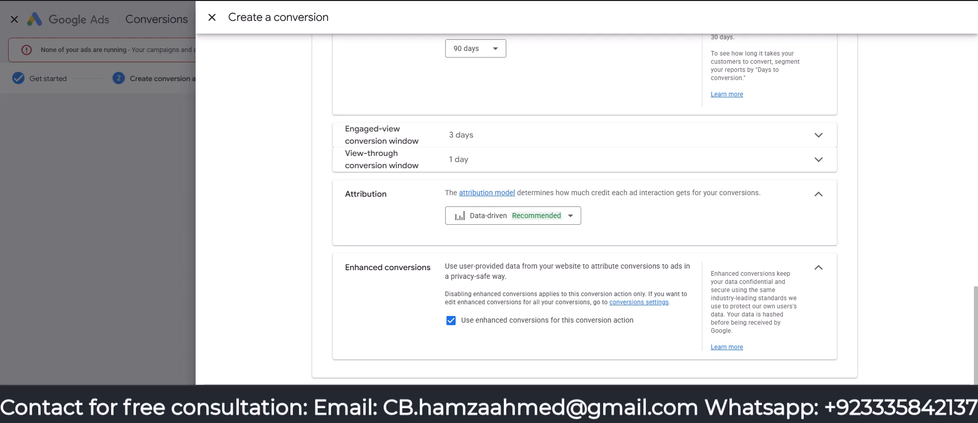
{"action": "left_click", "coordinate": [325, 397]}
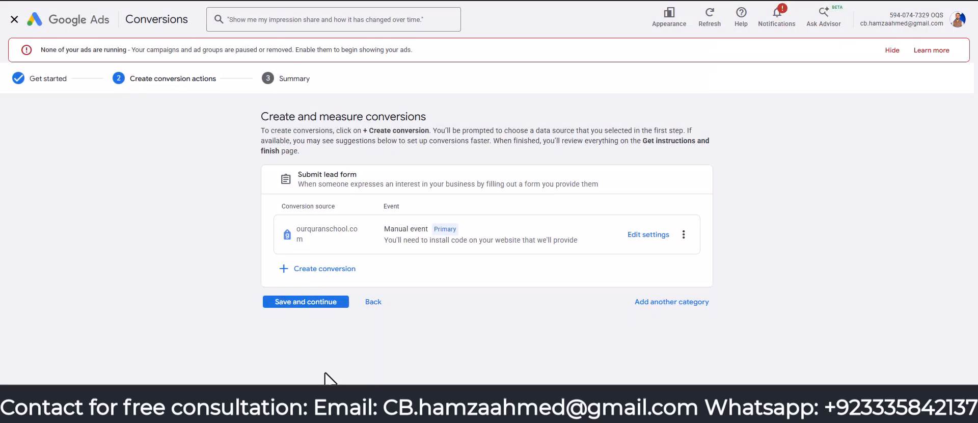
{"action": "left_click", "coordinate": [297, 305]}
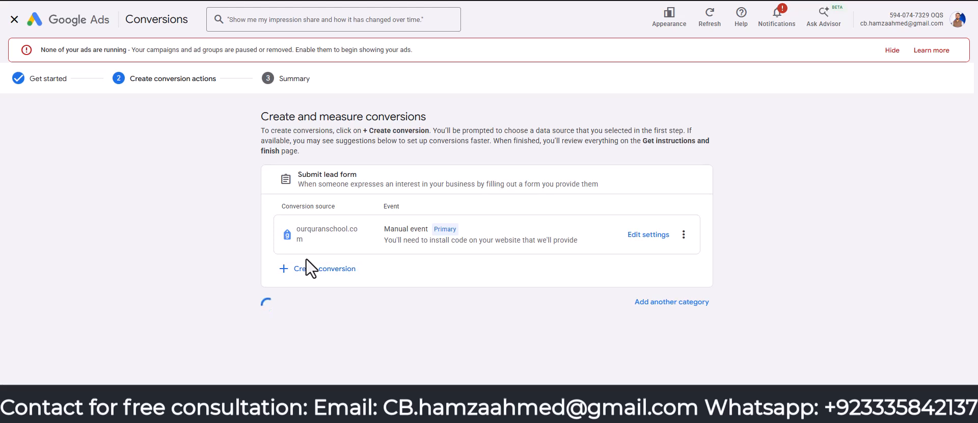
- Choose Google Tag Manager as the installation method to display the conversion label and conversion ID
{"action": "scroll", "coordinate": [313, 255], "scroll_direction": "down", "scroll_amount": 5}
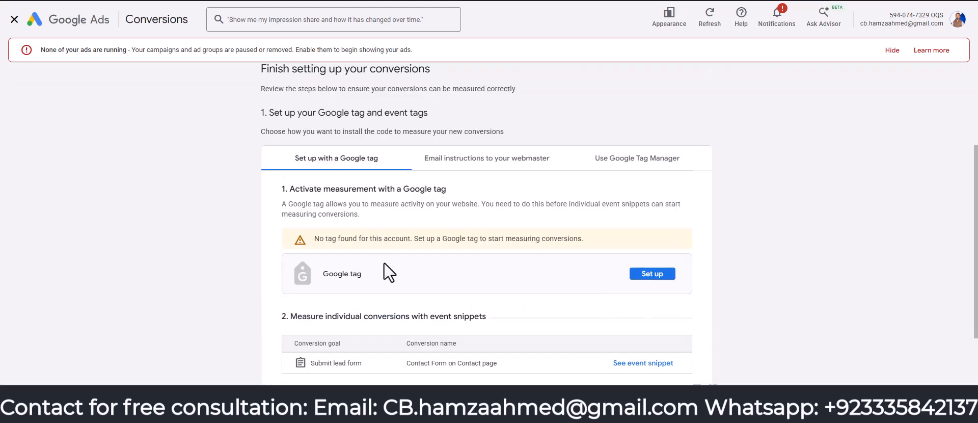
{"action": "scroll", "coordinate": [382, 273], "scroll_direction": "up", "scroll_amount": 2}
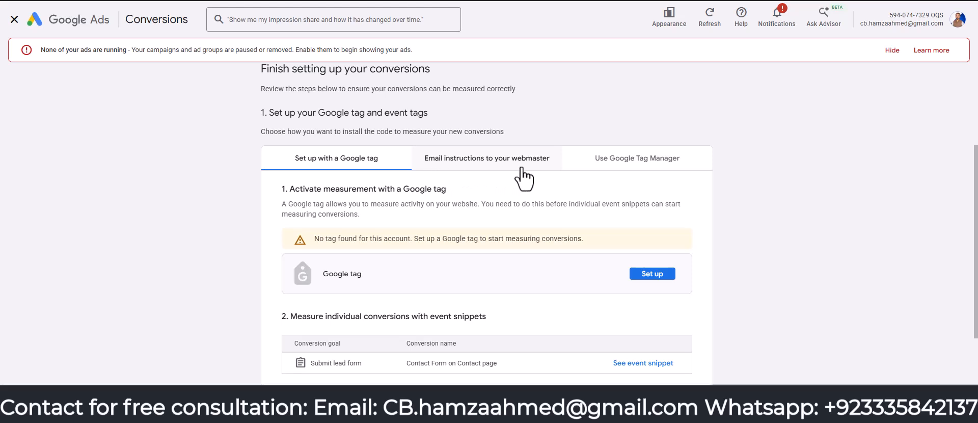
{"action": "left_click", "coordinate": [632, 165]}
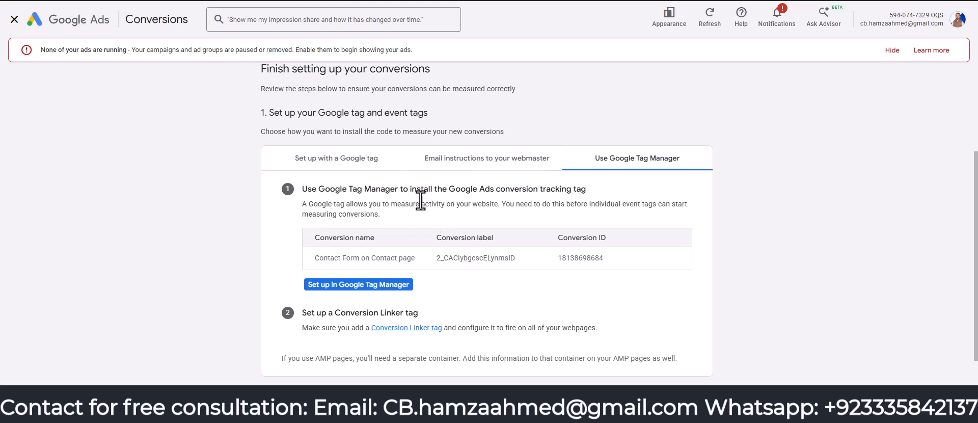
{"action": "scroll", "coordinate": [488, 249], "scroll_direction": "down", "scroll_amount": 2}
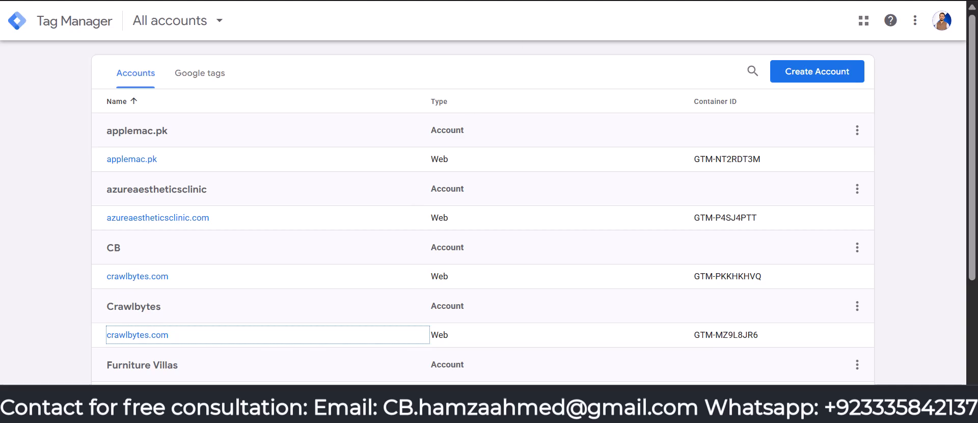
- Switch to Google Tag Manager and open the tags list of the crawlbytes.com container
{"action": "key", "text": "ctrl+Tab"}
{"action": "left_click", "coordinate": [240, 28]}
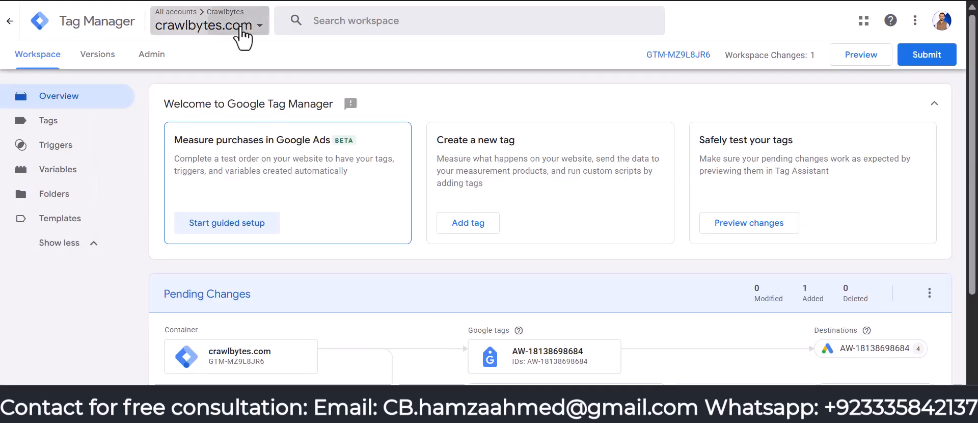
{"action": "left_click", "coordinate": [519, 54]}
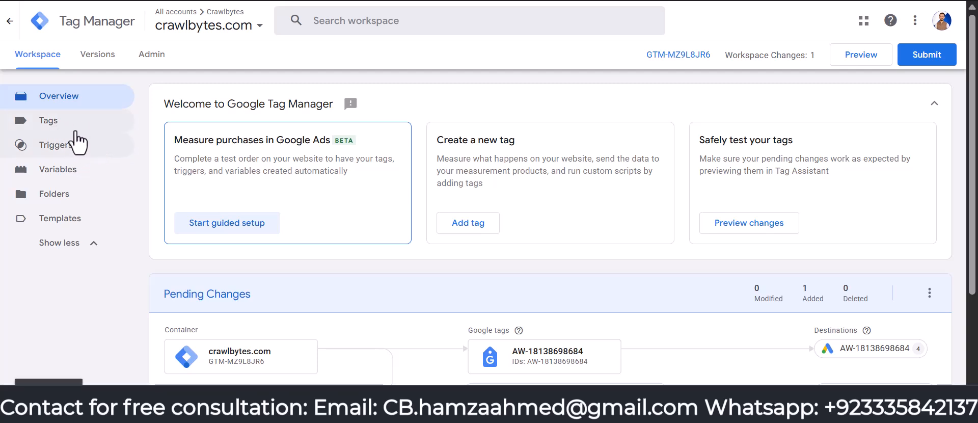
{"action": "left_click", "coordinate": [69, 128]}
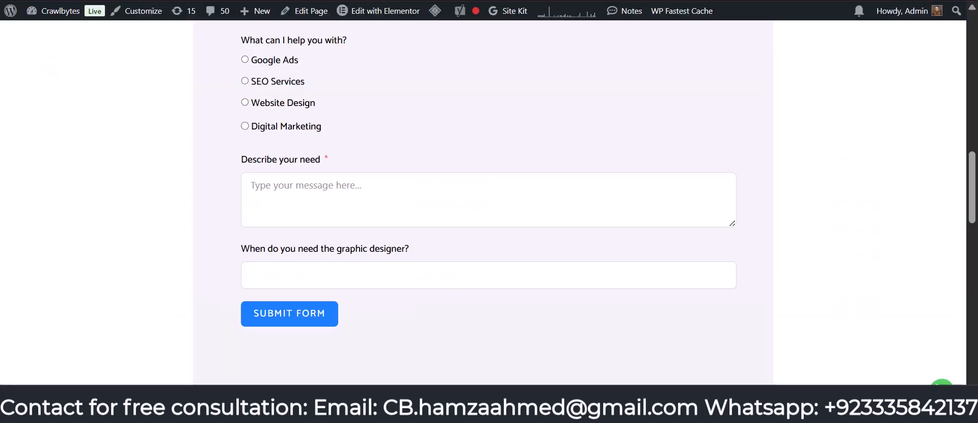
{"action": "scroll", "coordinate": [528, 228], "scroll_direction": "up", "scroll_amount": 3}
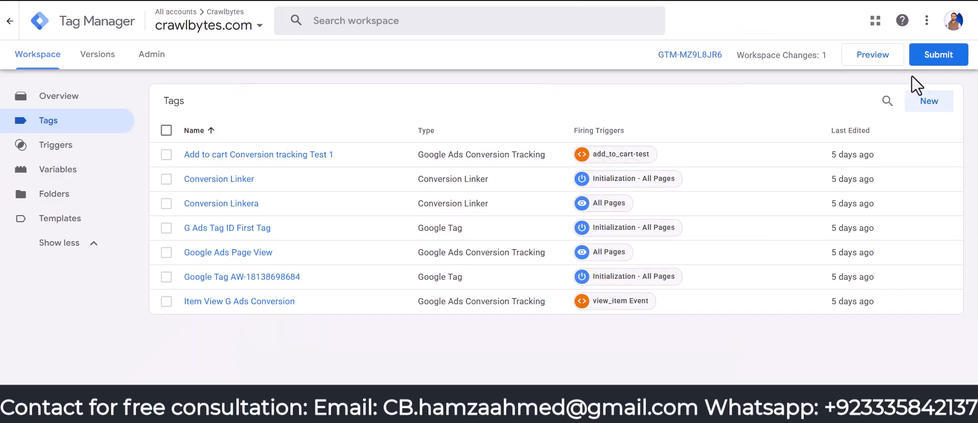
- Create a new tag named "contact page form" with the Google Ads Conversion Tracking type
{"action": "left_click", "coordinate": [933, 109]}
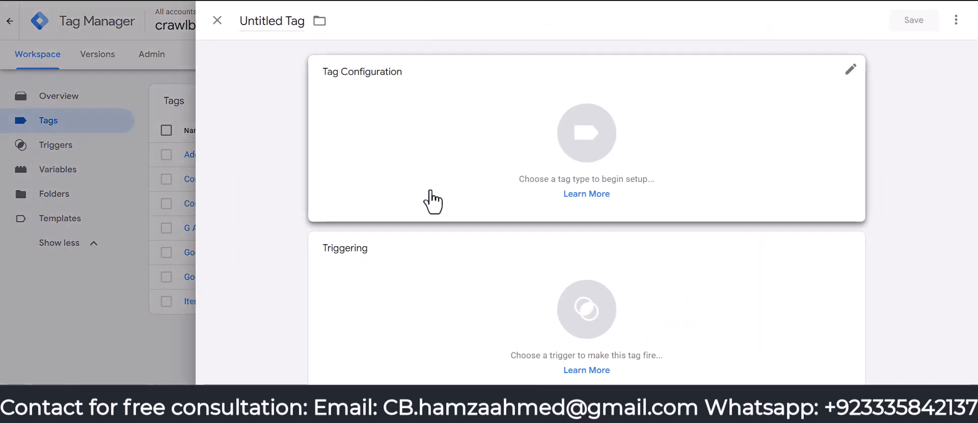
{"action": "left_click", "coordinate": [277, 22]}
{"action": "type", "text": "contac"}
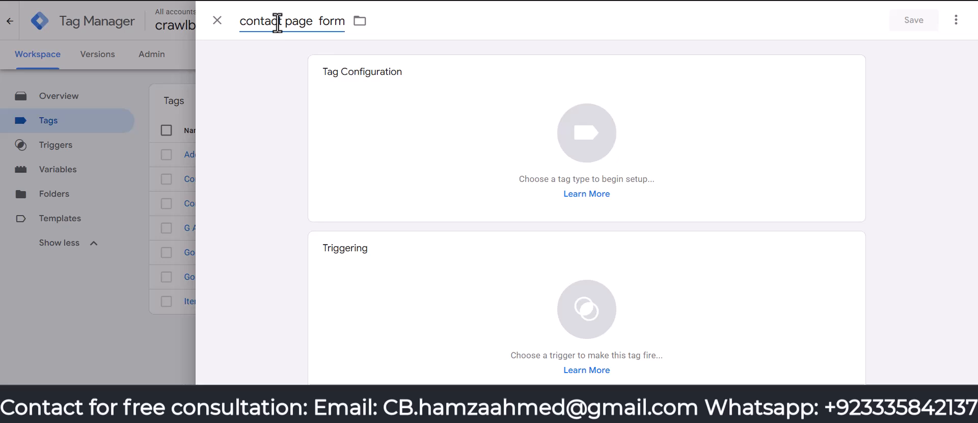
{"action": "left_click", "coordinate": [404, 182]}
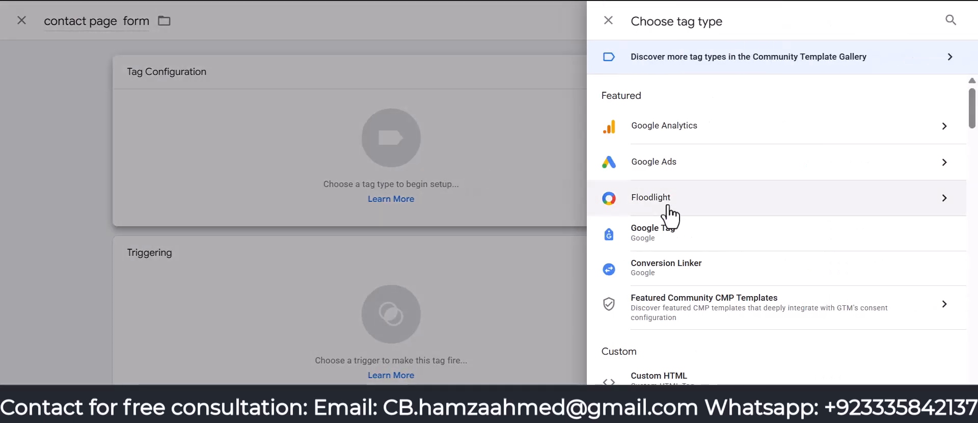
{"action": "left_click", "coordinate": [689, 164]}
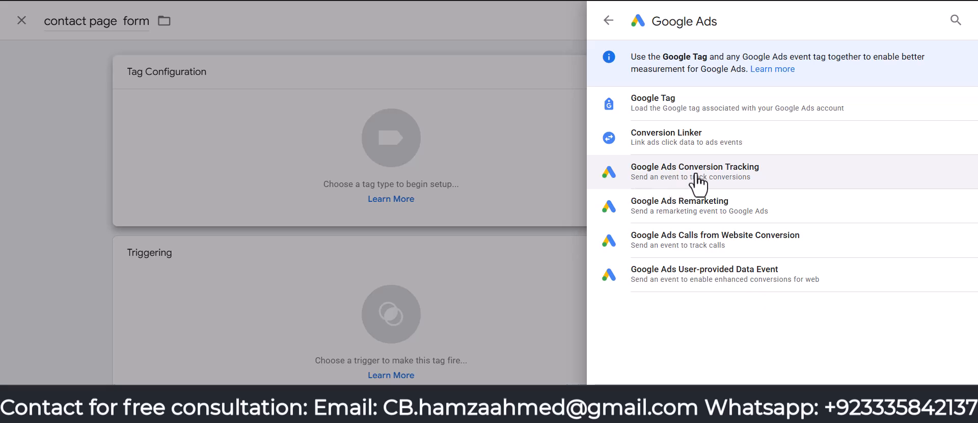
{"action": "left_click", "coordinate": [696, 175]}
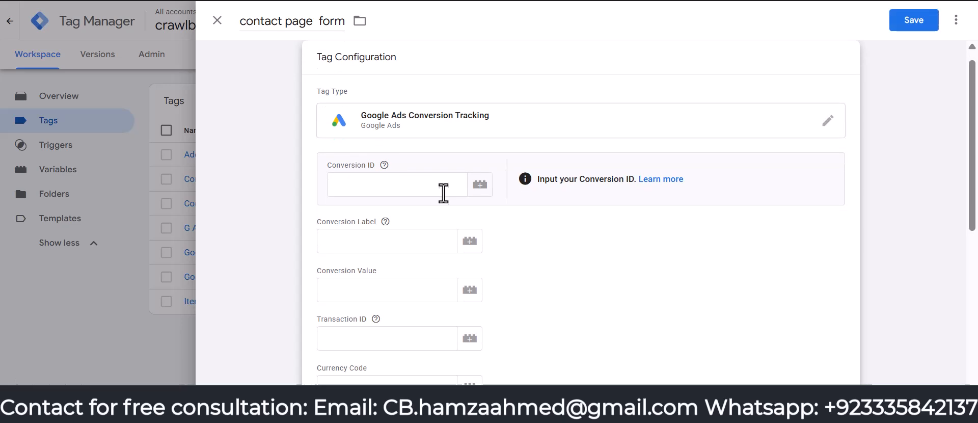
- Copy the conversion ID from Google Ads into the new tag's Conversion ID field in Tag Manager
{"action": "left_click", "coordinate": [442, 187]}
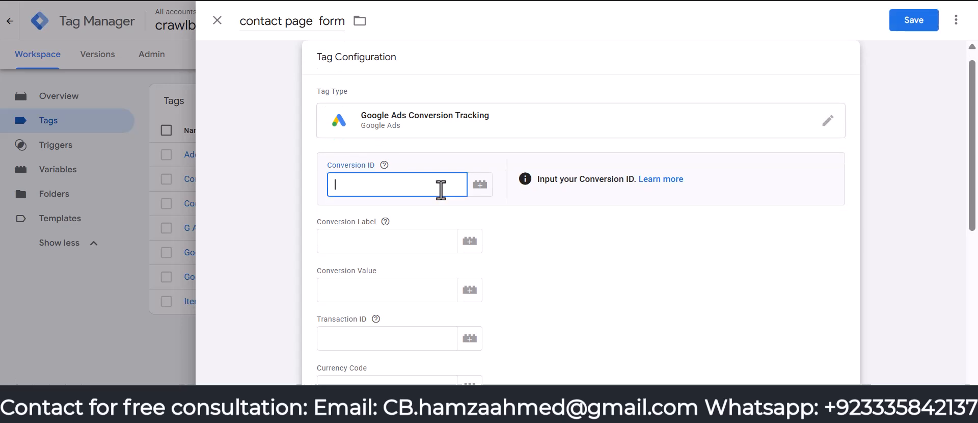
{"action": "key", "text": "alt+Tab"}
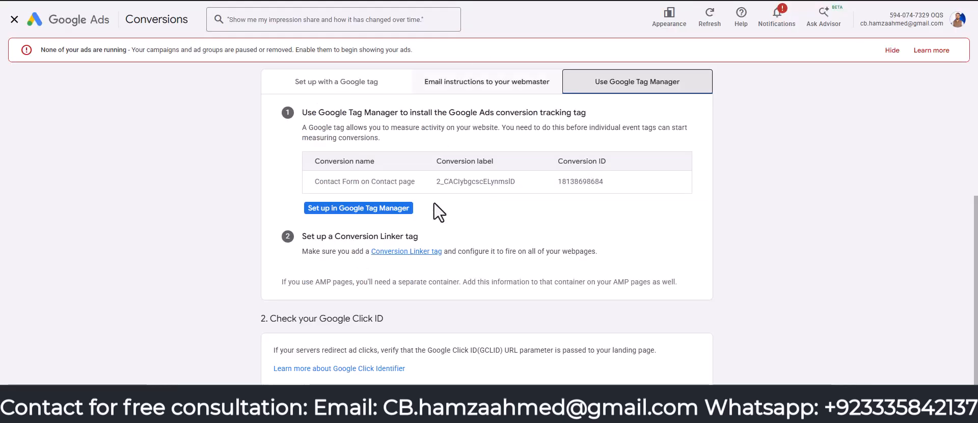
{"action": "double_click", "coordinate": [581, 182]}
{"action": "key", "text": "alt+Tab"}
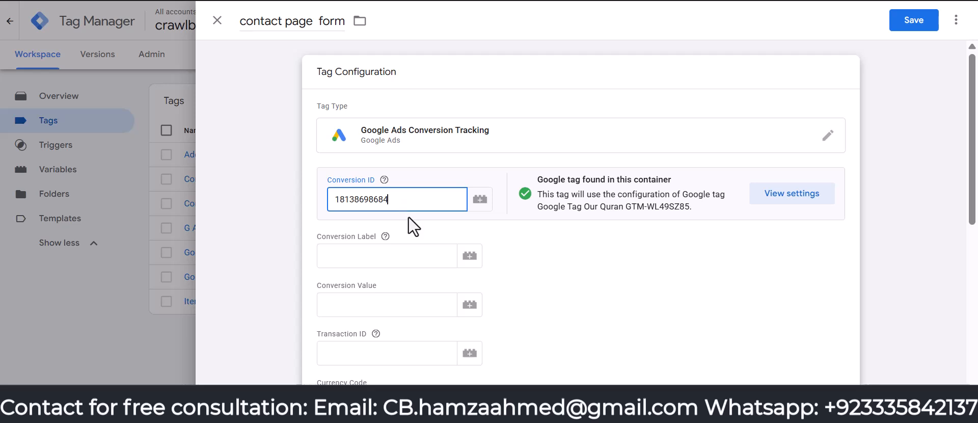
- Copy the conversion label from Google Ads into the tag's Conversion Label field in Tag Manager
{"action": "left_click", "coordinate": [385, 236]}
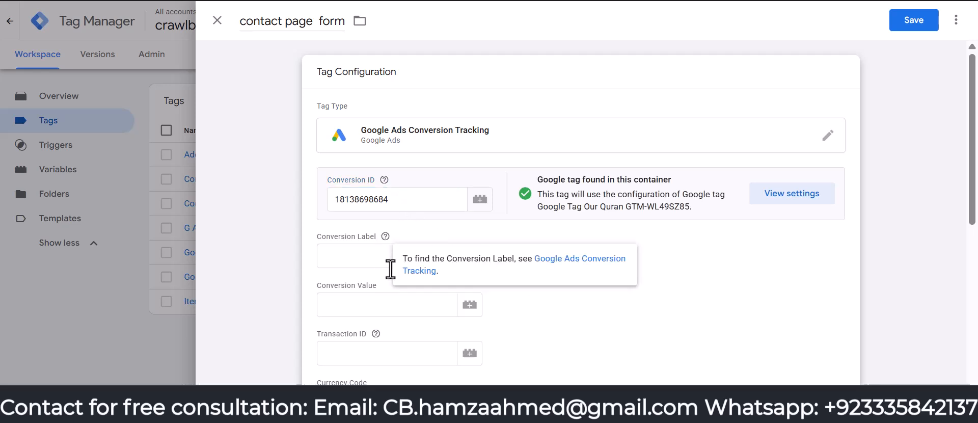
{"action": "left_click", "coordinate": [692, 1]}
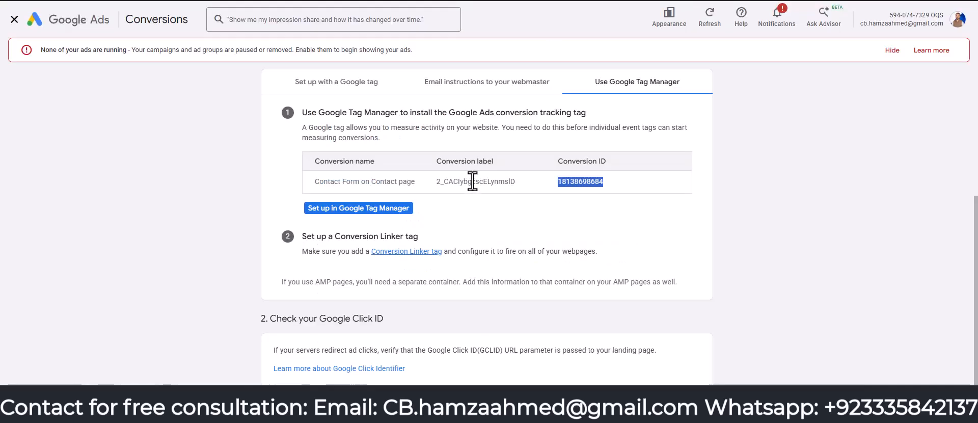
{"action": "double_click", "coordinate": [473, 181]}
{"action": "key", "text": "ctrl+c"}
{"action": "left_click", "coordinate": [459, 1]}
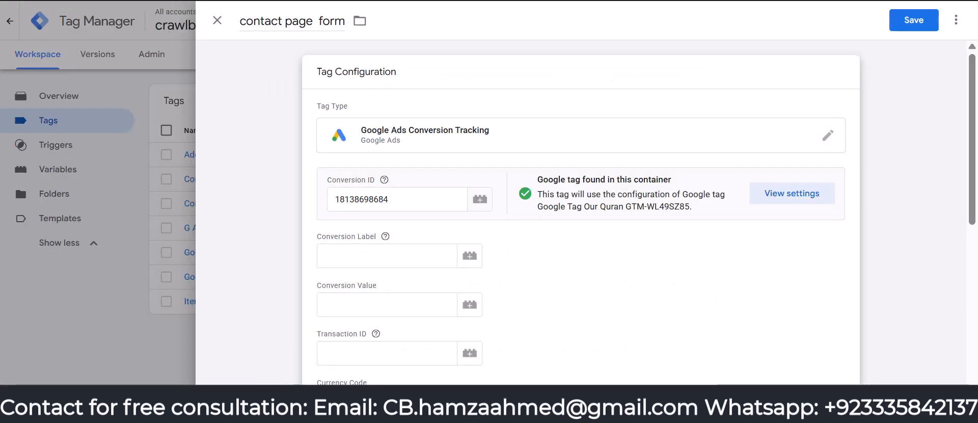
{"action": "left_click", "coordinate": [421, 260]}
{"action": "key", "text": "ctrl+v"}
{"action": "left_click", "coordinate": [591, 299]}
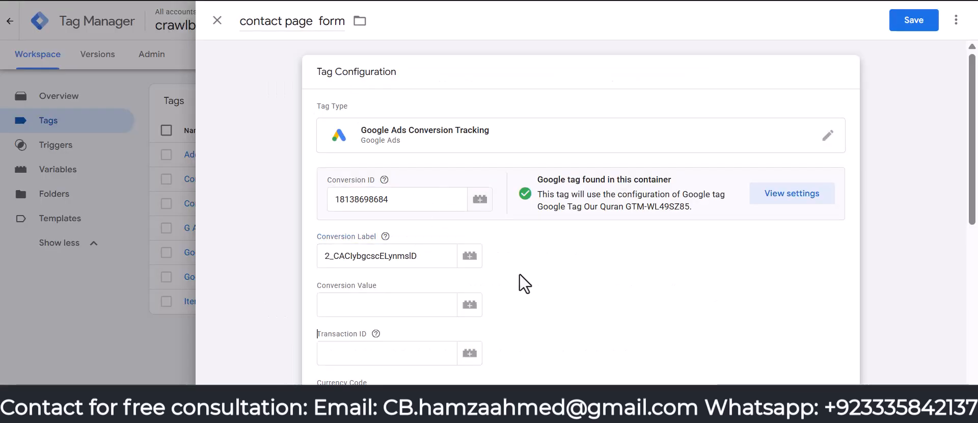
- Add a new Page View trigger to the contact page form tag and set it to fire on Some Page Views
{"action": "scroll", "coordinate": [524, 280], "scroll_direction": "down", "scroll_amount": 8}
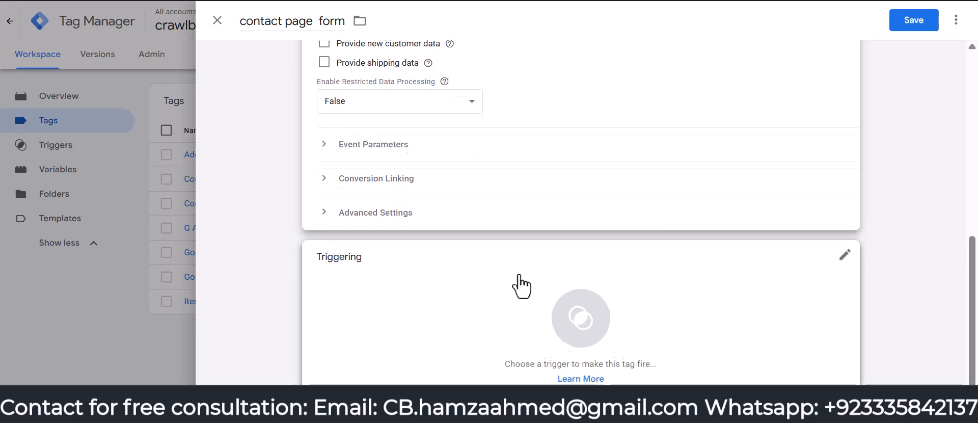
{"action": "left_click", "coordinate": [484, 334]}
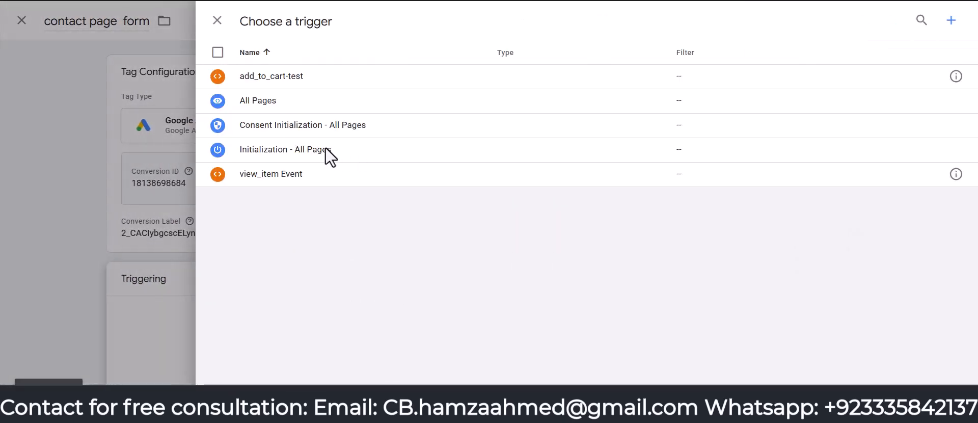
{"action": "left_click", "coordinate": [217, 21]}
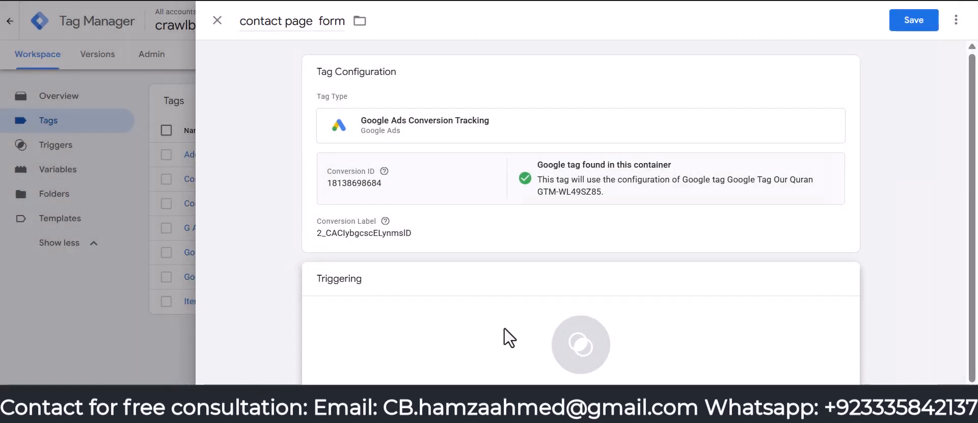
{"action": "left_click", "coordinate": [506, 340]}
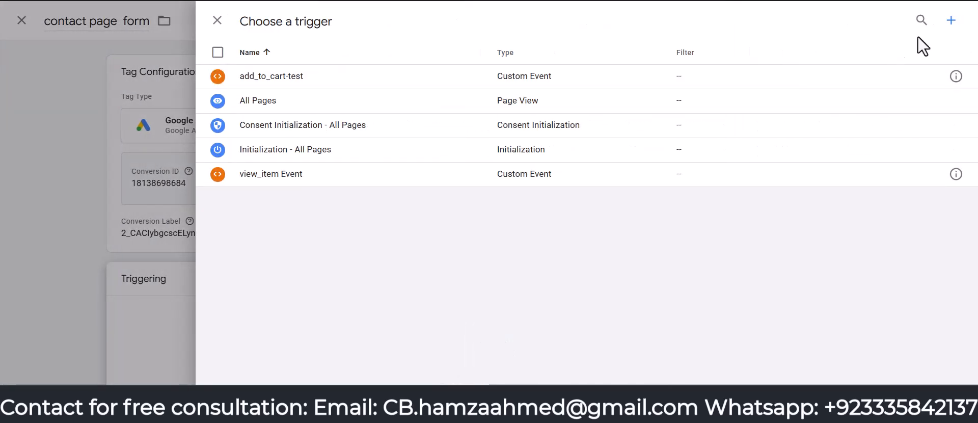
{"action": "left_click", "coordinate": [952, 20]}
{"action": "left_click", "coordinate": [494, 157]}
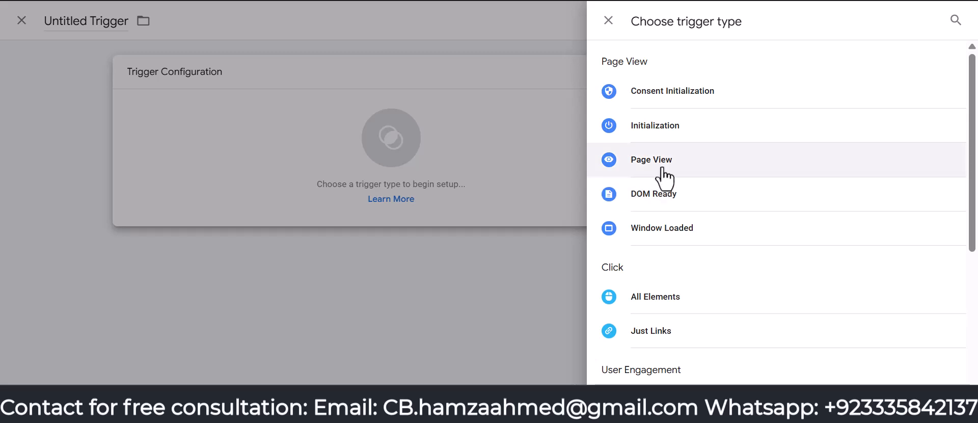
{"action": "left_click", "coordinate": [661, 164]}
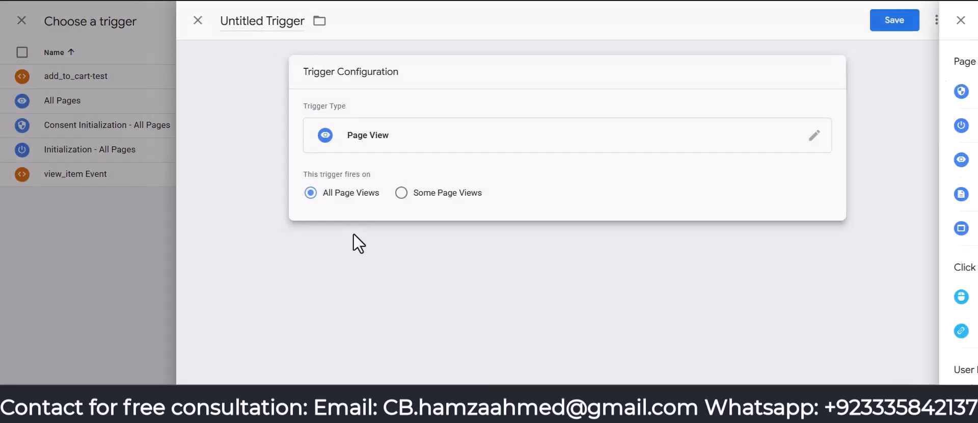
{"action": "left_click", "coordinate": [421, 193]}
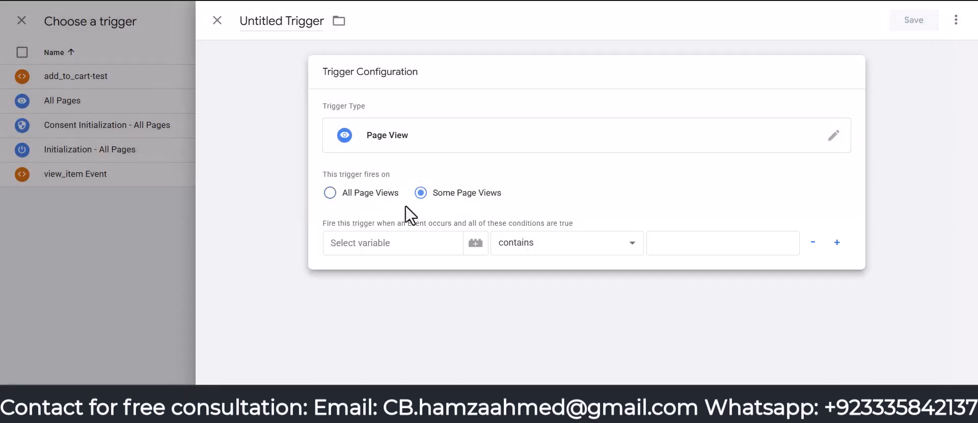
- Set the trigger's firing condition to Page URL contains "thankyou"
{"action": "left_click", "coordinate": [415, 245]}
{"action": "scroll", "coordinate": [422, 357], "scroll_direction": "down", "scroll_amount": 3}
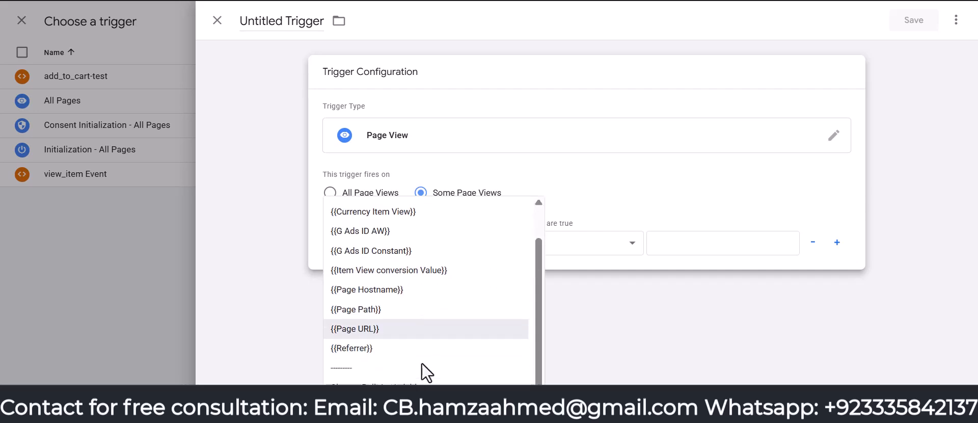
{"action": "left_click", "coordinate": [393, 324]}
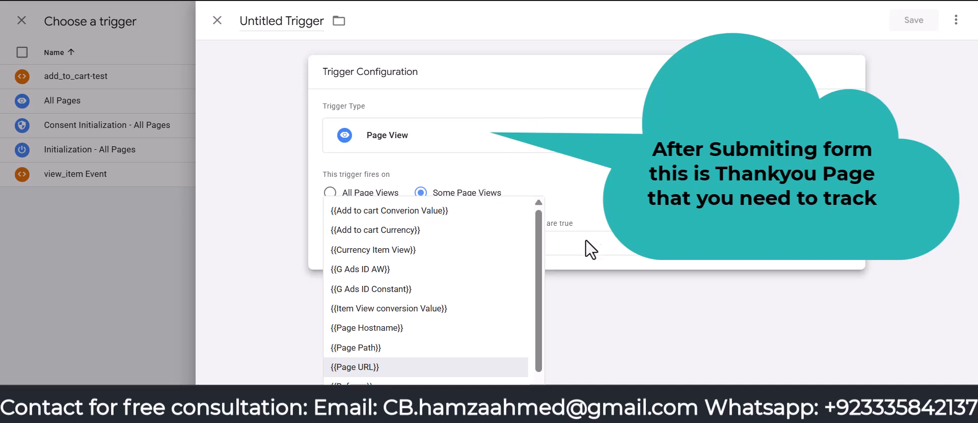
{"action": "left_click", "coordinate": [383, 365]}
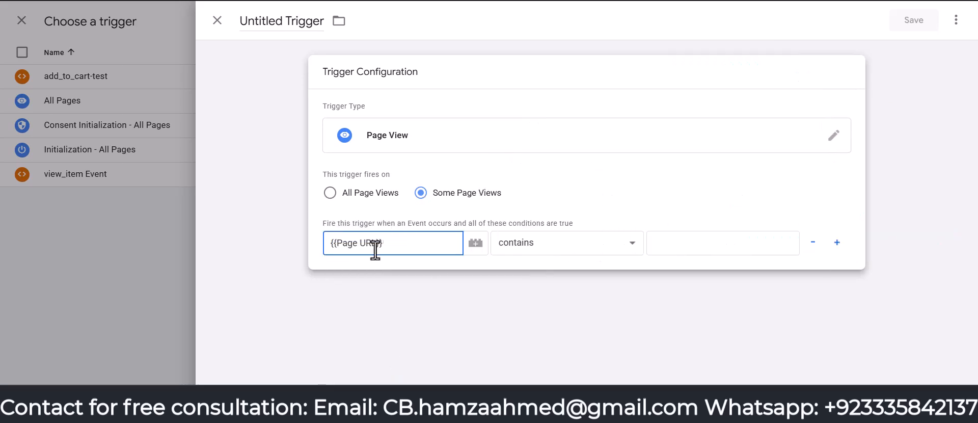
{"action": "left_click", "coordinate": [714, 243]}
{"action": "type", "text": "thankyou"}
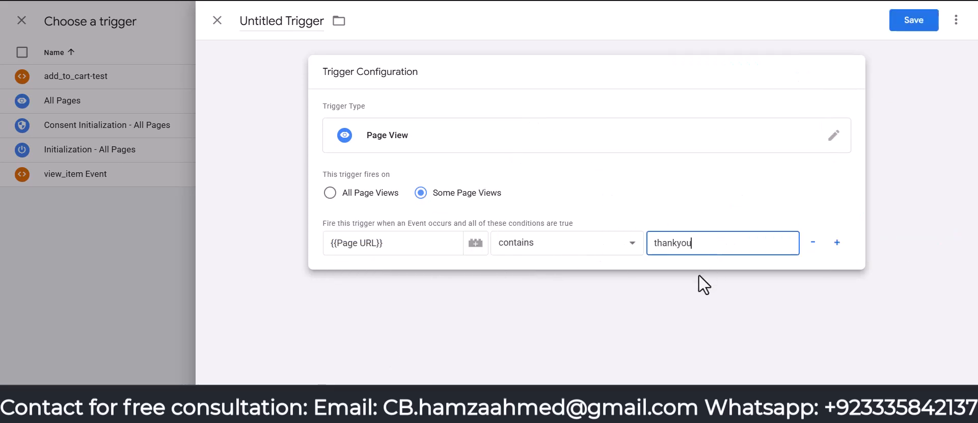
- Name the trigger "triger-thankyou", then save both the trigger and the contact page form tag
{"action": "left_click", "coordinate": [280, 16]}
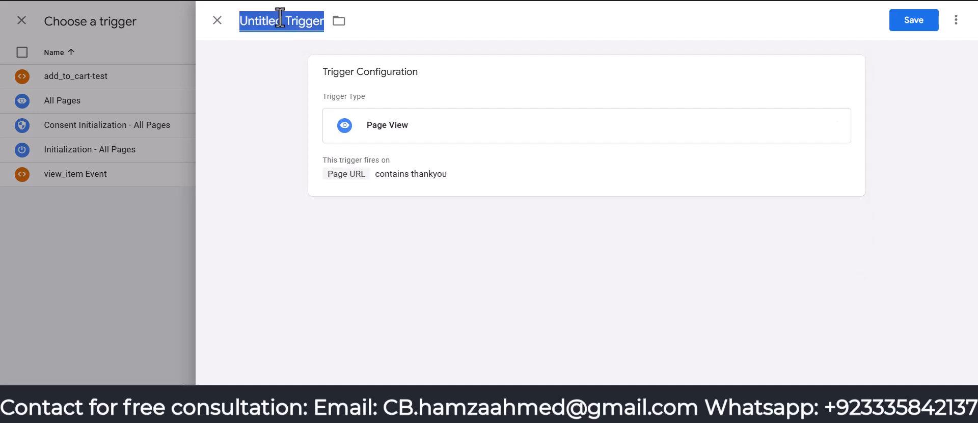
{"action": "type", "text": "thankyou"}
{"action": "type", "text": "triger"}
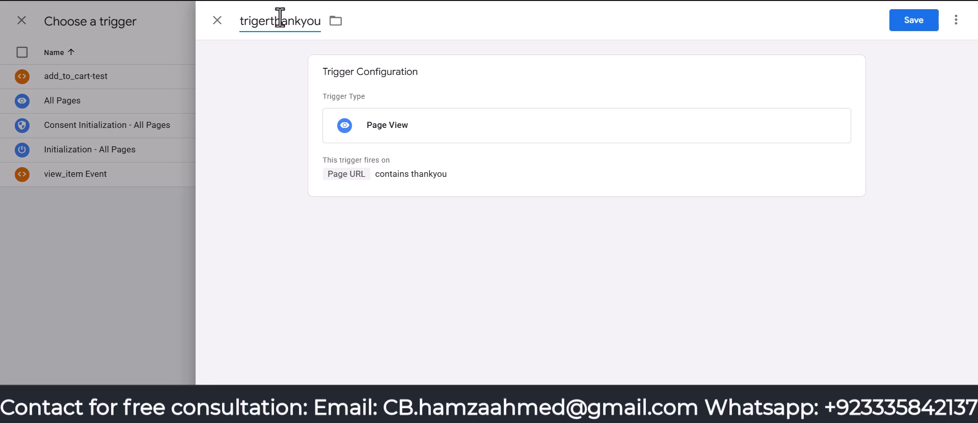
{"action": "type", "text": "-"}
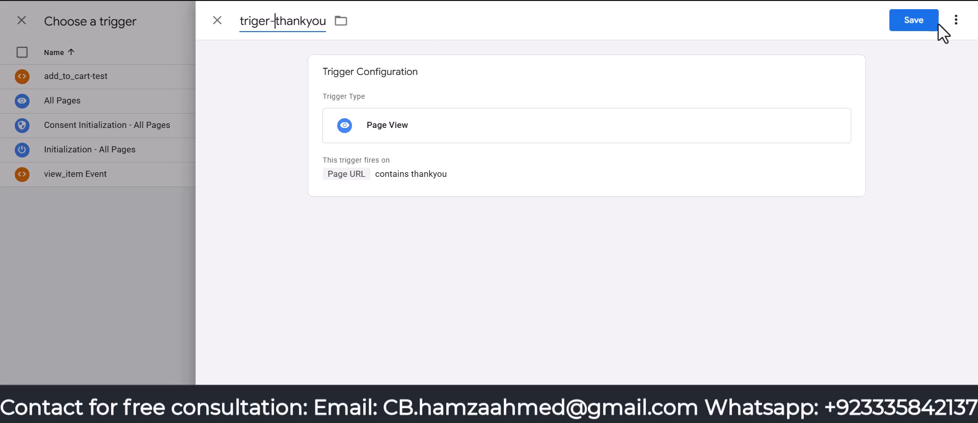
{"action": "left_click", "coordinate": [918, 23]}
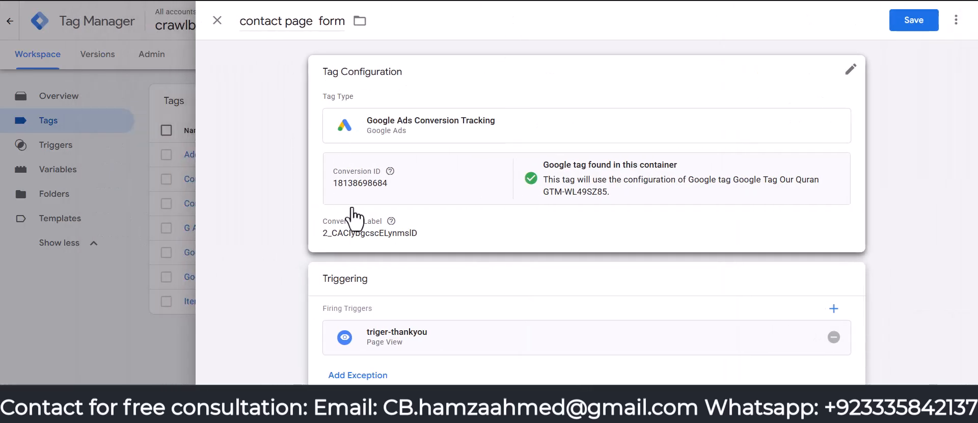
{"action": "left_click", "coordinate": [917, 31]}
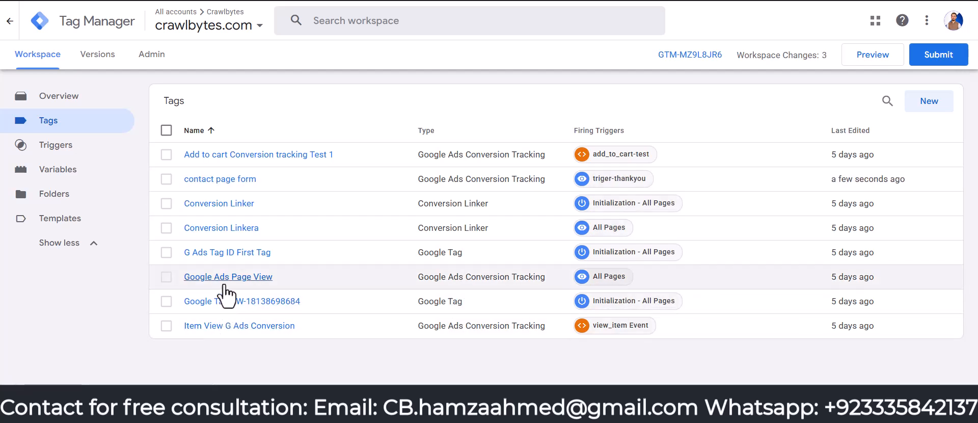
- Review the saved contact page form tag and check the container's triggers list
{"action": "left_click", "coordinate": [216, 183]}
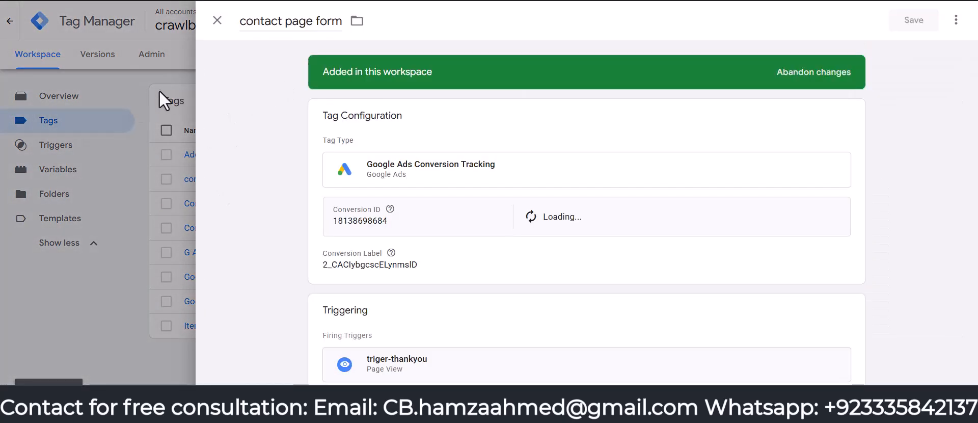
{"action": "left_click", "coordinate": [217, 20]}
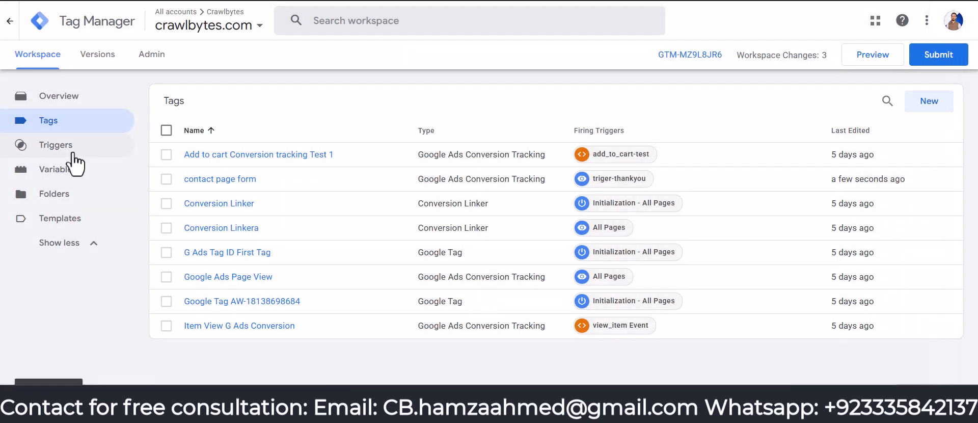
{"action": "left_click", "coordinate": [73, 152]}
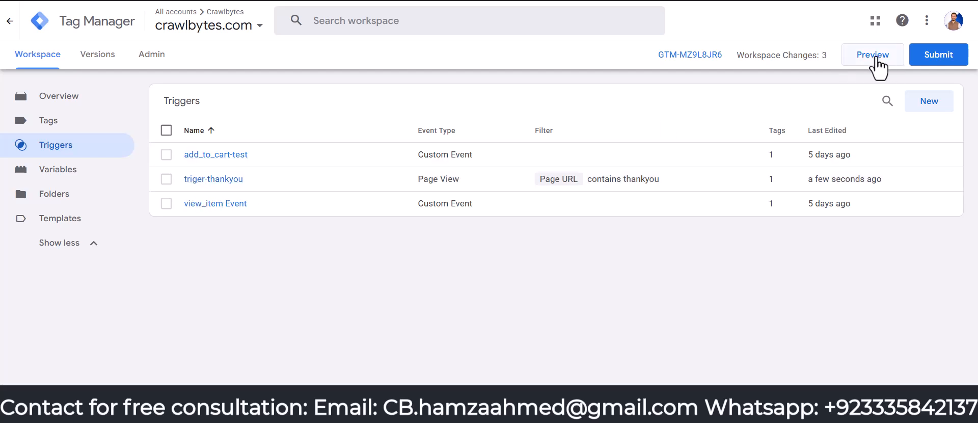
- Publish the workspace changes as a version with "thankyouthankyou" as both its name and description
{"action": "left_click", "coordinate": [925, 59]}
{"action": "left_click", "coordinate": [361, 164]}
{"action": "type", "text": "thankyouthankyou"}
{"action": "left_click", "coordinate": [367, 236]}
{"action": "type", "text": "thankyou"}
{"action": "type", "text": "thankyou"}
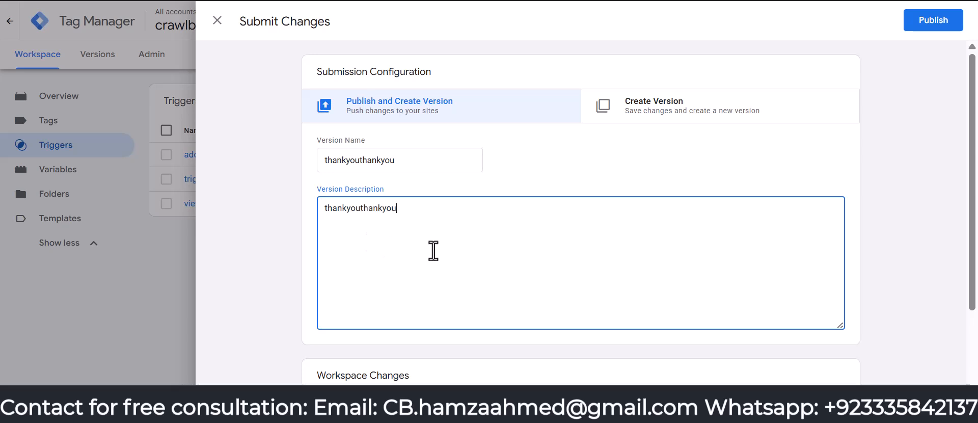
{"action": "left_click", "coordinate": [938, 23]}
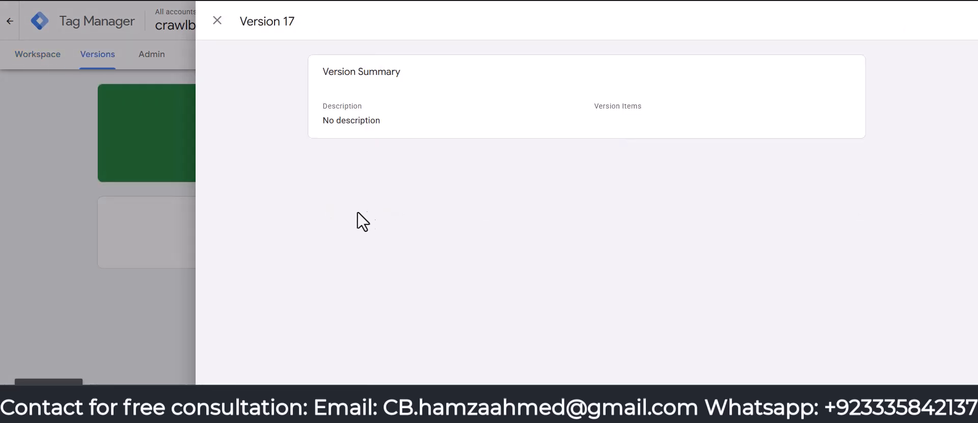
{"action": "left_click", "coordinate": [218, 23]}
{"action": "left_click", "coordinate": [29, 57]}
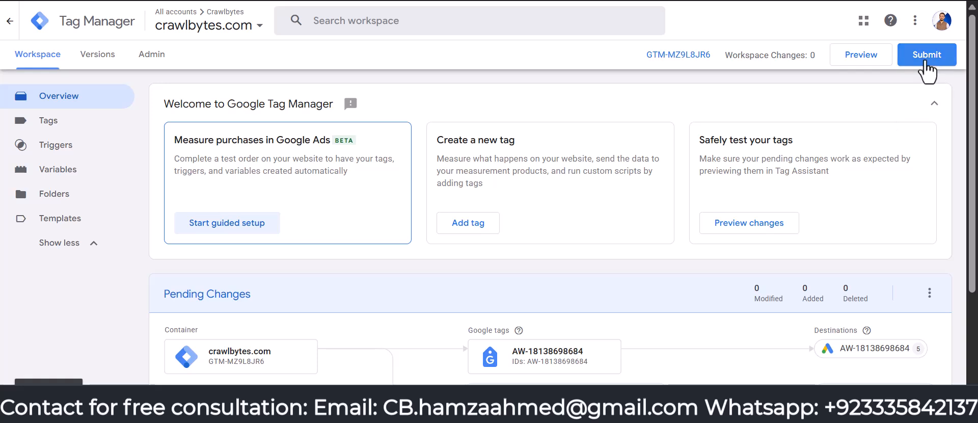
{"action": "left_click", "coordinate": [850, 60]}
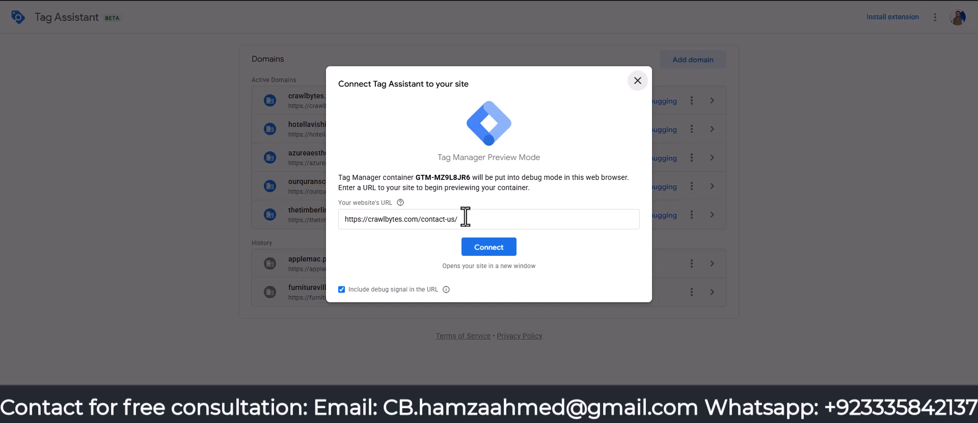
{"action": "left_click", "coordinate": [465, 217]}
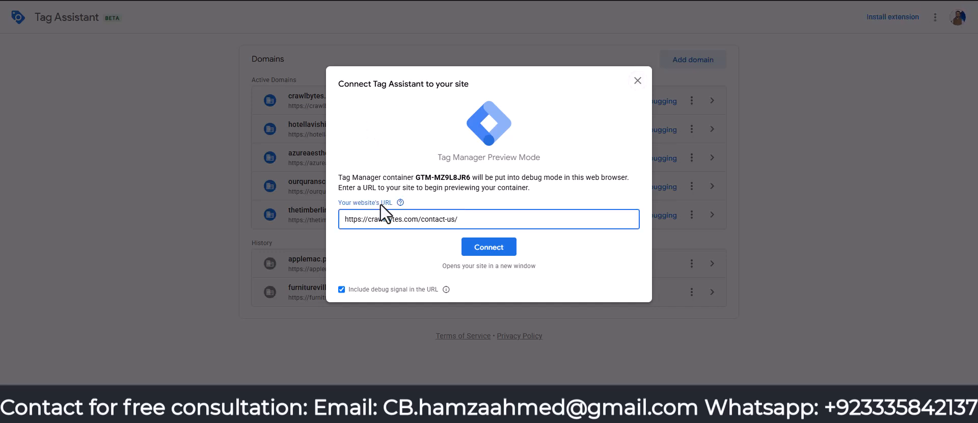
{"action": "left_click", "coordinate": [478, 246]}
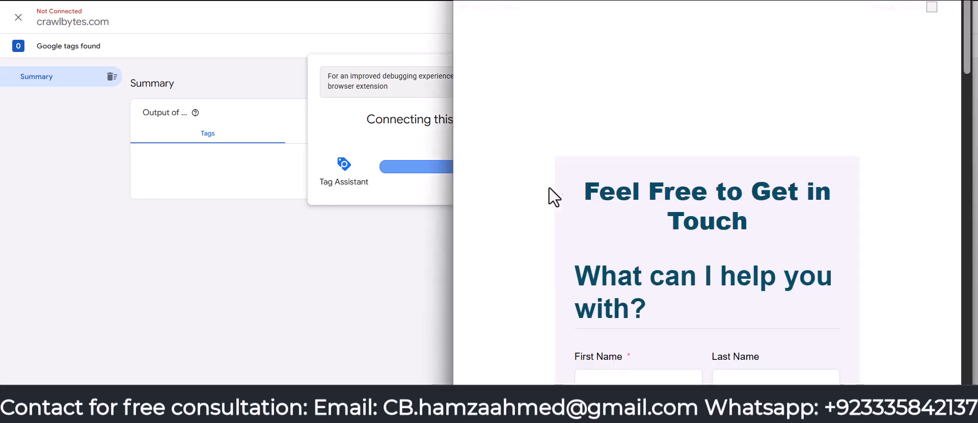
- Fill in the contact form's first name, last name, email and phone number using the saved autofill details
{"action": "scroll", "coordinate": [628, 176], "scroll_direction": "down", "scroll_amount": 5}
{"action": "left_click", "coordinate": [632, 159]}
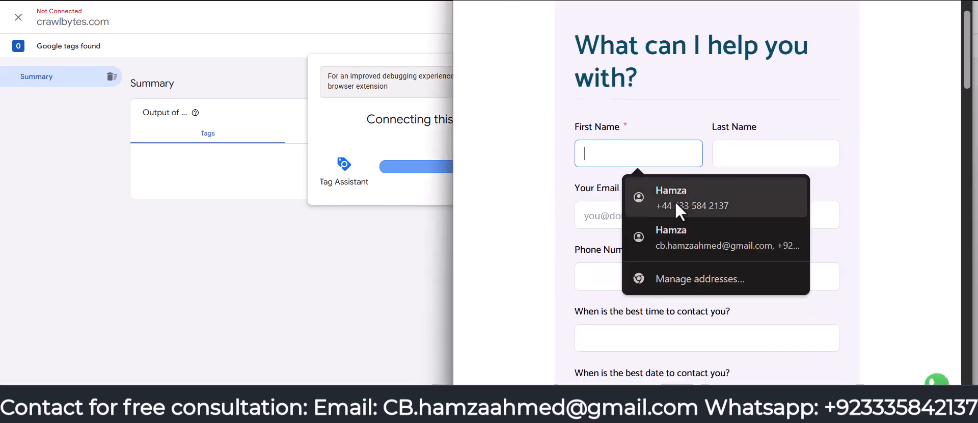
{"action": "left_click", "coordinate": [638, 200]}
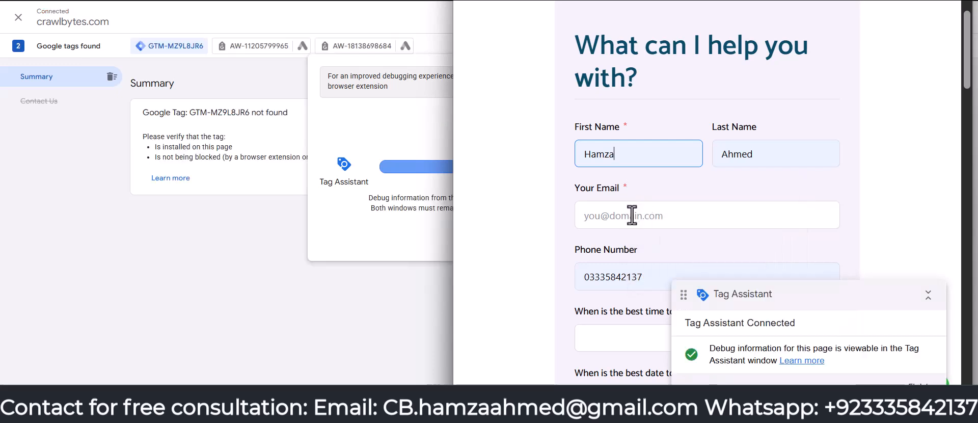
{"action": "left_click", "coordinate": [631, 215]}
{"action": "left_click", "coordinate": [684, 252]}
{"action": "scroll", "coordinate": [581, 223], "scroll_direction": "down", "scroll_amount": 2}
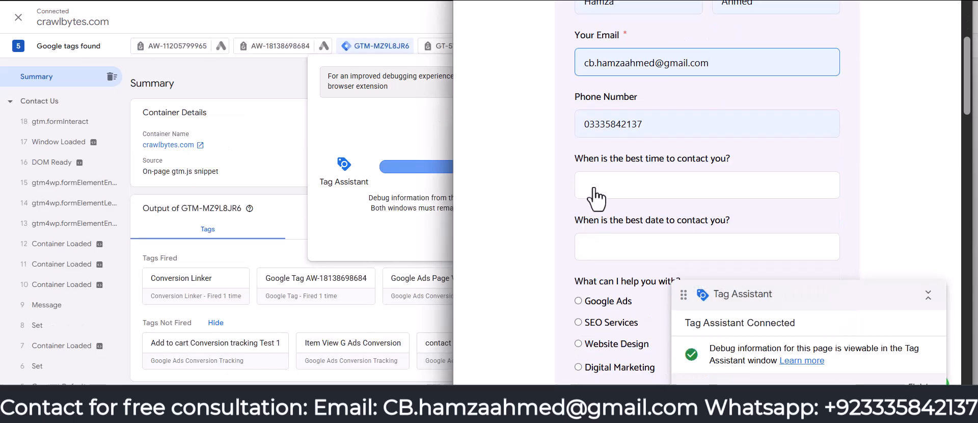
- Set the best contact time to 12:00 PM and the best contact date to 01/07/2026 in the form
{"action": "left_click", "coordinate": [590, 192]}
{"action": "left_click", "coordinate": [685, 212]}
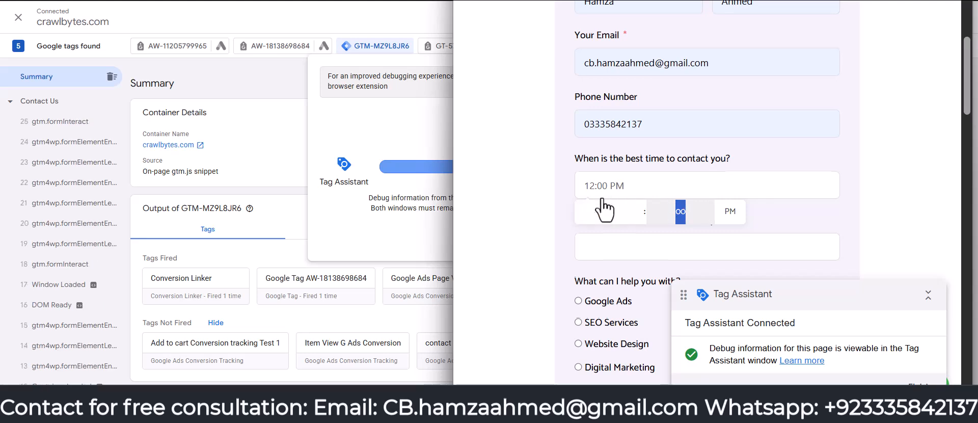
{"action": "scroll", "coordinate": [626, 153], "scroll_direction": "down", "scroll_amount": 3}
{"action": "left_click", "coordinate": [625, 97]}
{"action": "left_click", "coordinate": [637, 160]}
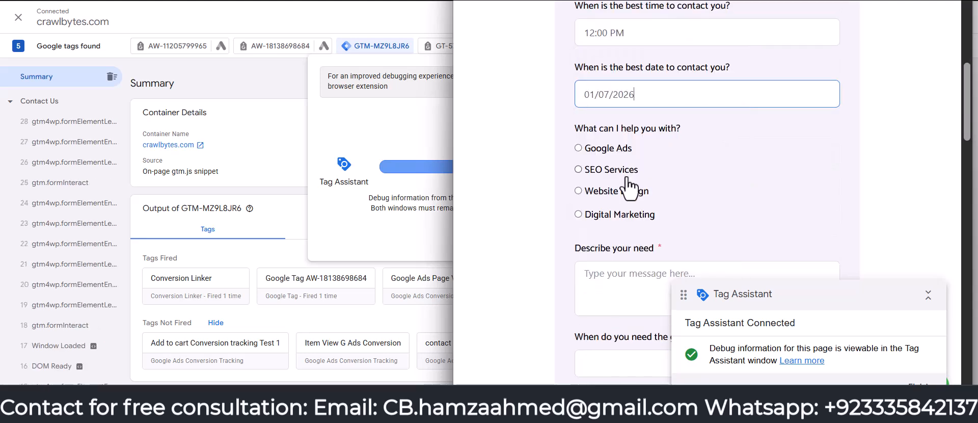
- Choose Google Ads as the help needed and enter "thankyouthankyou" as the description of the need
{"action": "scroll", "coordinate": [622, 173], "scroll_direction": "down", "scroll_amount": 2}
{"action": "left_click", "coordinate": [606, 73]}
{"action": "left_click", "coordinate": [603, 209]}
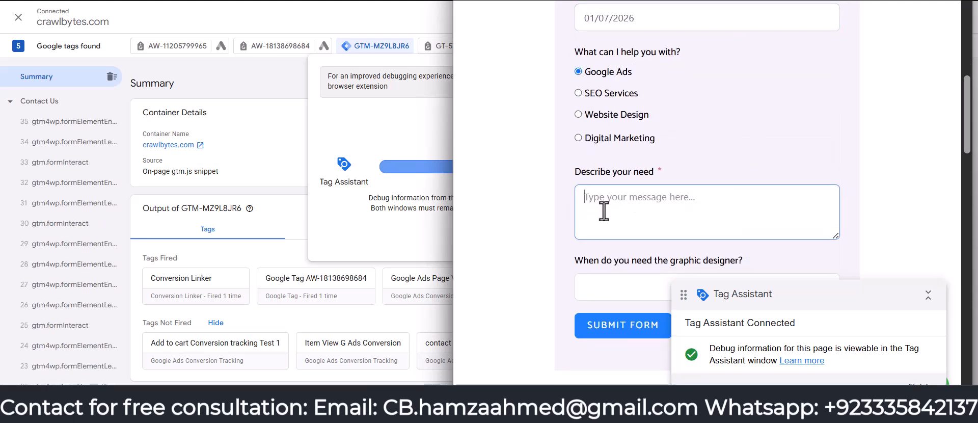
{"action": "type", "text": "thankyouthankyou"}
- Set the graphic designer date to 01/07/2026, submit the form and finish the debug session on the site
{"action": "scroll", "coordinate": [609, 219], "scroll_direction": "down", "scroll_amount": 3}
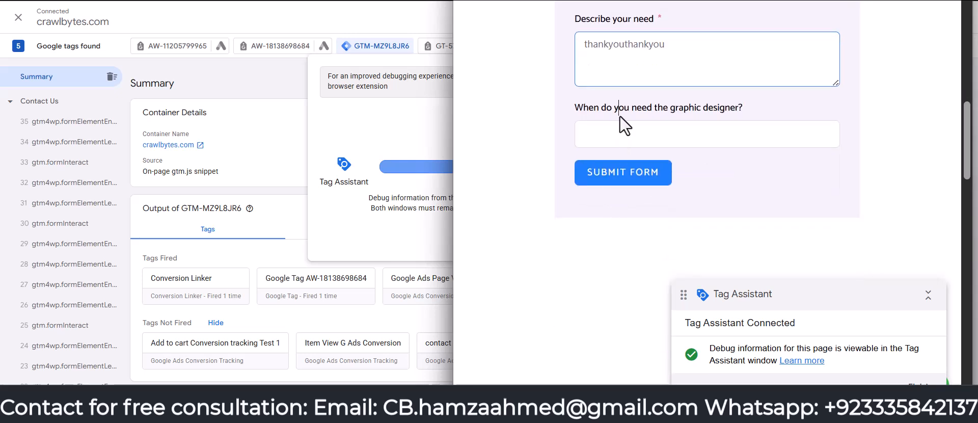
{"action": "left_click", "coordinate": [618, 137]}
{"action": "left_click", "coordinate": [639, 199]}
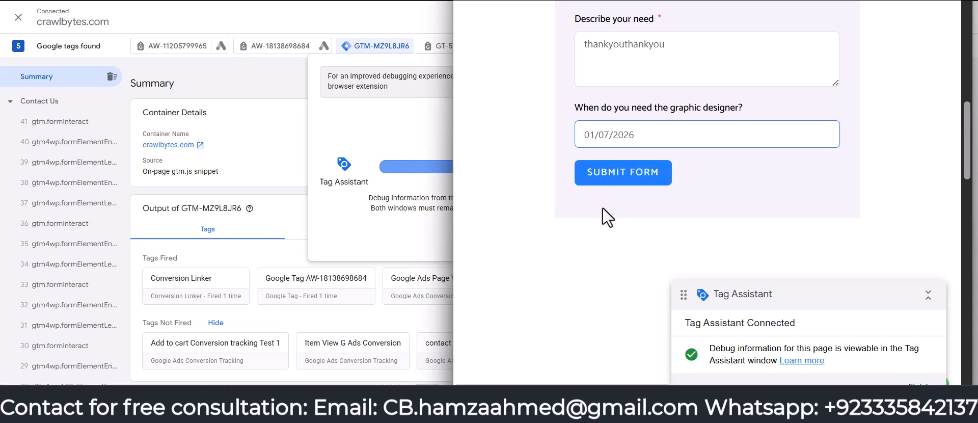
{"action": "left_click", "coordinate": [620, 175]}
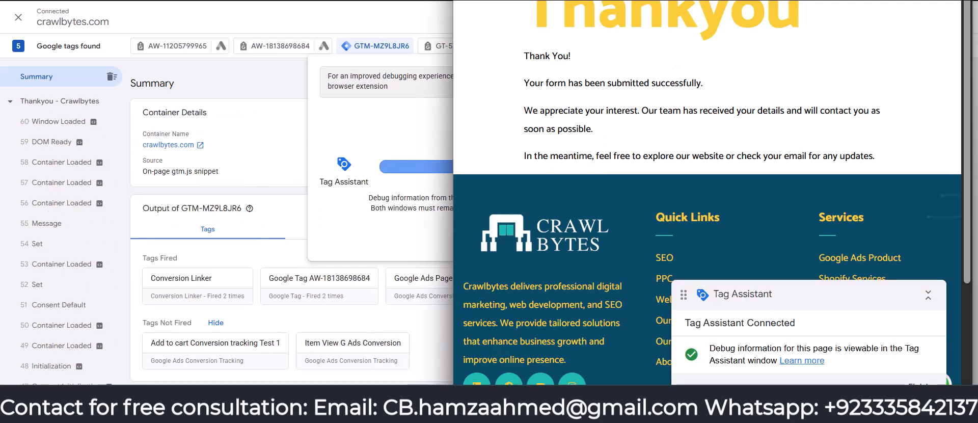
{"action": "left_click", "coordinate": [920, 387]}
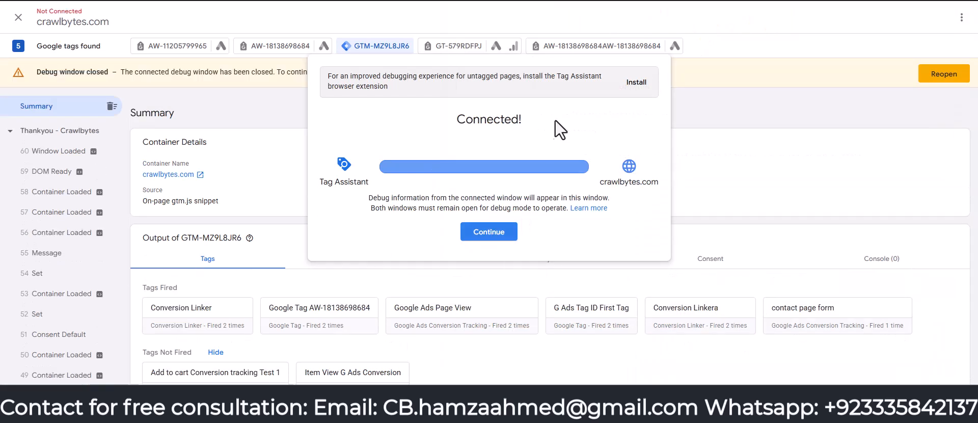
- Open the fired contact page form tag from the summary and check its type, conversion ID and conversion label
{"action": "left_click", "coordinate": [492, 234]}
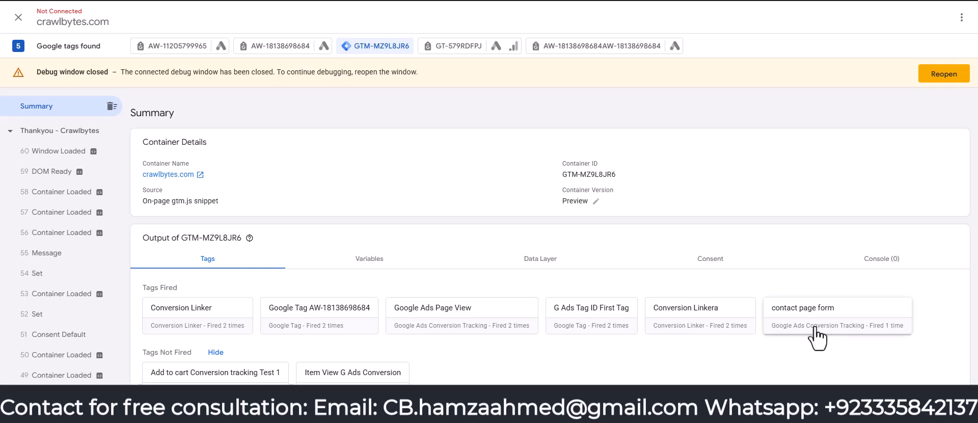
{"action": "left_click", "coordinate": [787, 320]}
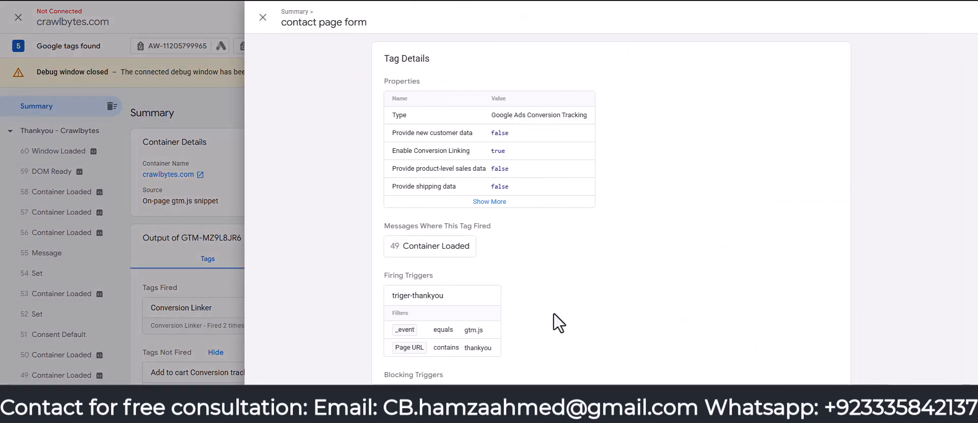
{"action": "left_click", "coordinate": [487, 202]}
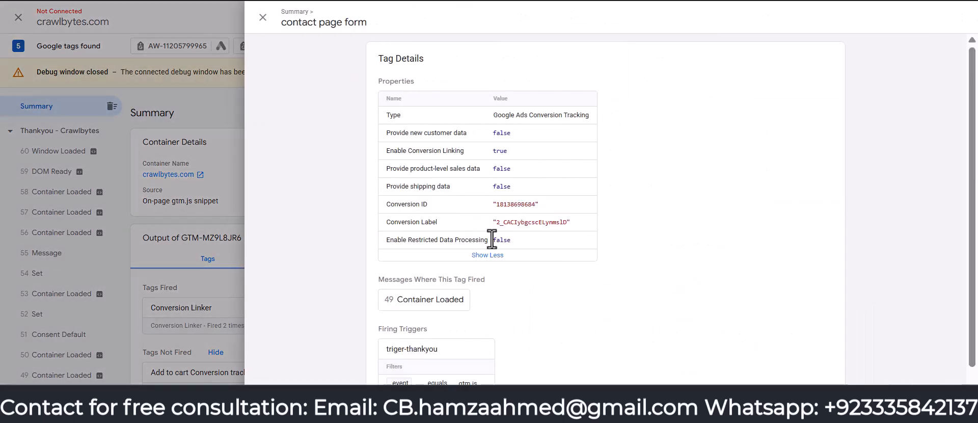
{"action": "double_click", "coordinate": [515, 224]}
{"action": "double_click", "coordinate": [518, 204]}
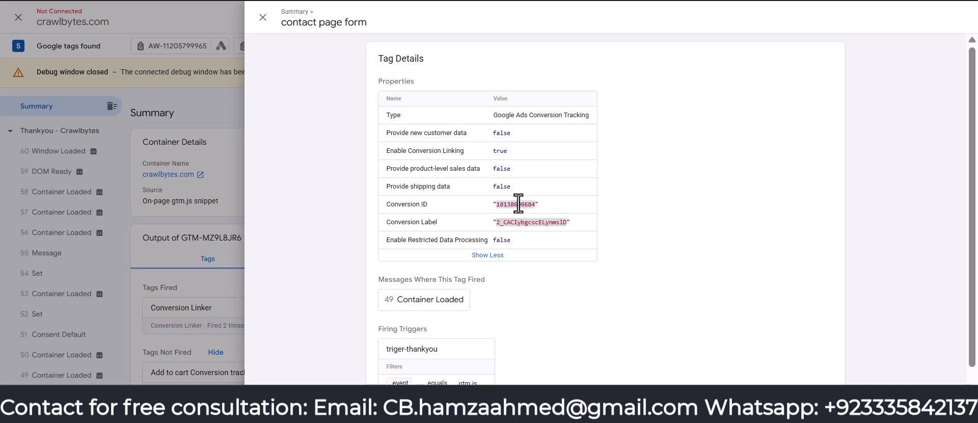
{"action": "triple_click", "coordinate": [508, 115]}
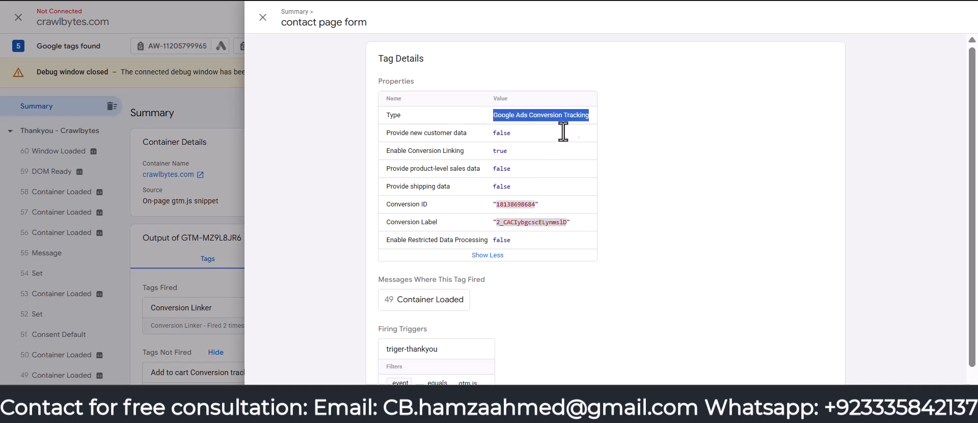
- Check the contact page form tag's firing trigger and its filters, and close the tag details
{"action": "scroll", "coordinate": [506, 295], "scroll_direction": "down", "scroll_amount": 1}
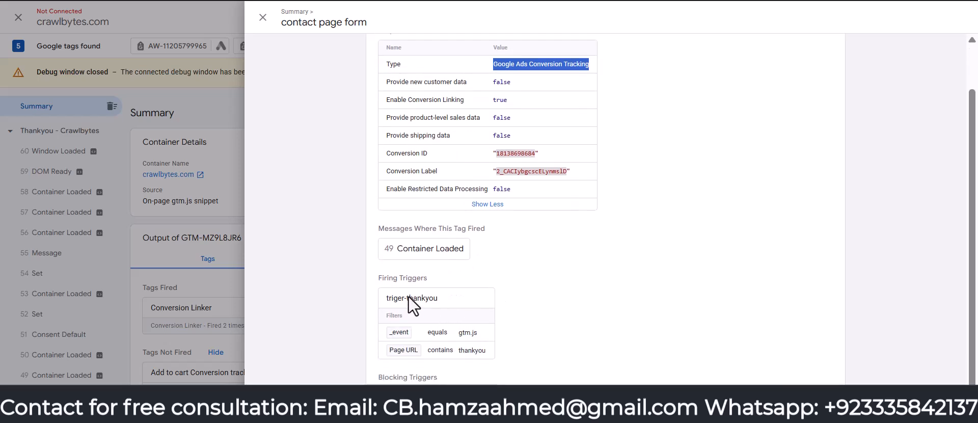
{"action": "left_click_drag", "start_coordinate": [405, 298], "coordinate": [406, 298]}
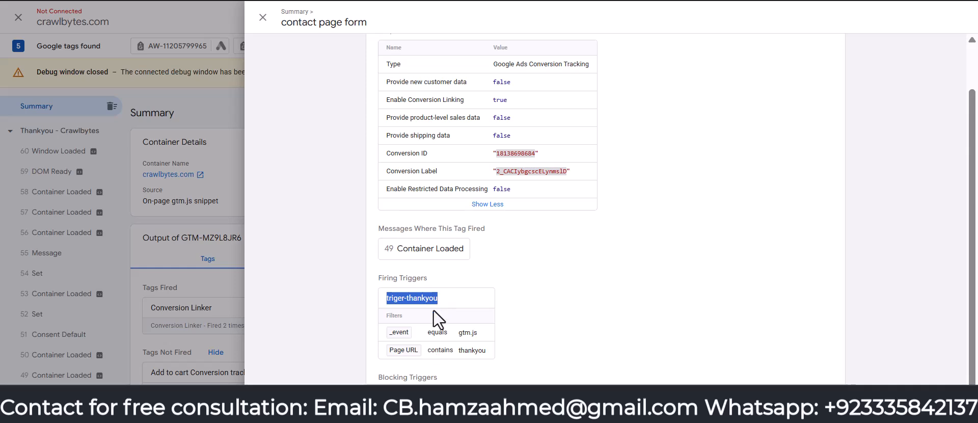
{"action": "left_click", "coordinate": [263, 17]}
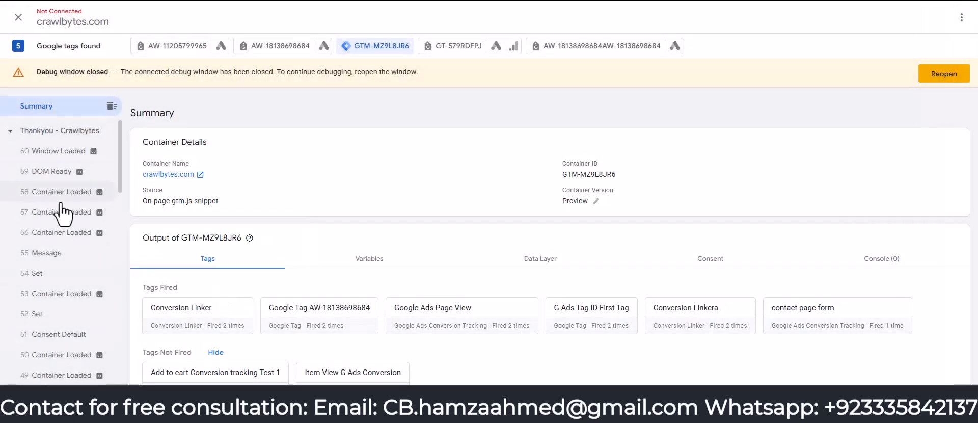
- Inspect the tags output of the Form Submit event recorded on the Contact Us page
{"action": "scroll", "coordinate": [66, 336], "scroll_direction": "down", "scroll_amount": 5}
{"action": "scroll", "coordinate": [63, 354], "scroll_direction": "down", "scroll_amount": 1}
{"action": "left_click", "coordinate": [67, 273]}
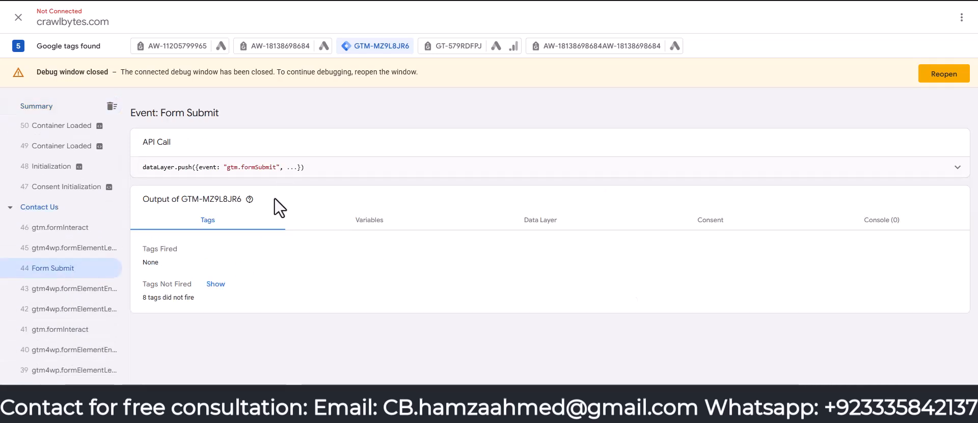
{"action": "scroll", "coordinate": [77, 284], "scroll_direction": "up", "scroll_amount": 6}
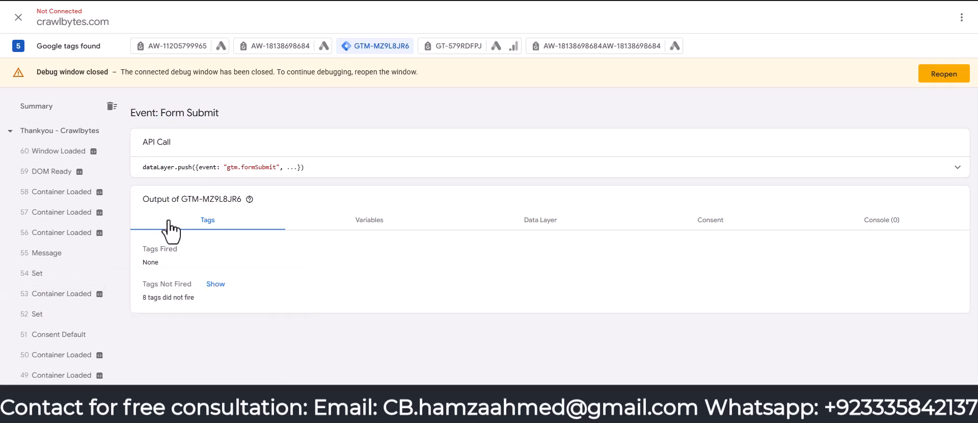
- Review the Thankyou page's tags and the details of its contact page form tag, and leave the crawlbytes.com debug view
{"action": "left_click", "coordinate": [60, 133]}
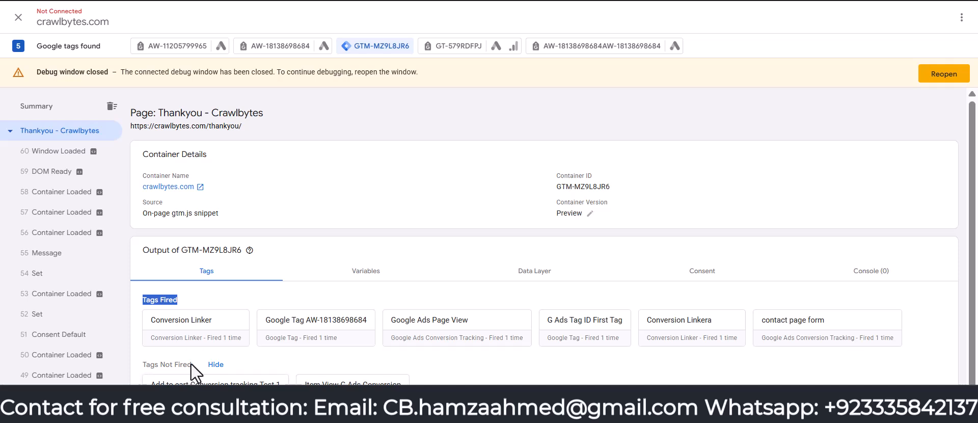
{"action": "left_click_drag", "start_coordinate": [191, 364], "coordinate": [148, 367]}
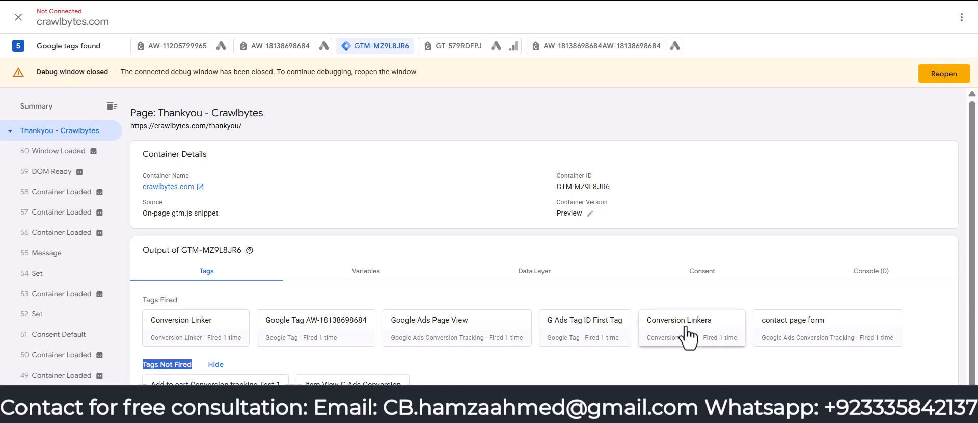
{"action": "left_click", "coordinate": [792, 336]}
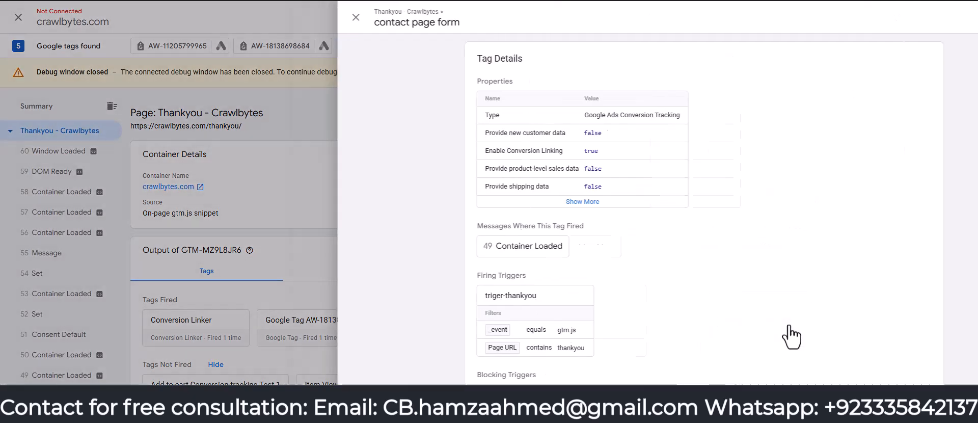
{"action": "left_click", "coordinate": [487, 204]}
{"action": "scroll", "coordinate": [448, 286], "scroll_direction": "down", "scroll_amount": 1}
{"action": "scroll", "coordinate": [445, 293], "scroll_direction": "up", "scroll_amount": 1}
{"action": "left_click", "coordinate": [262, 19]}
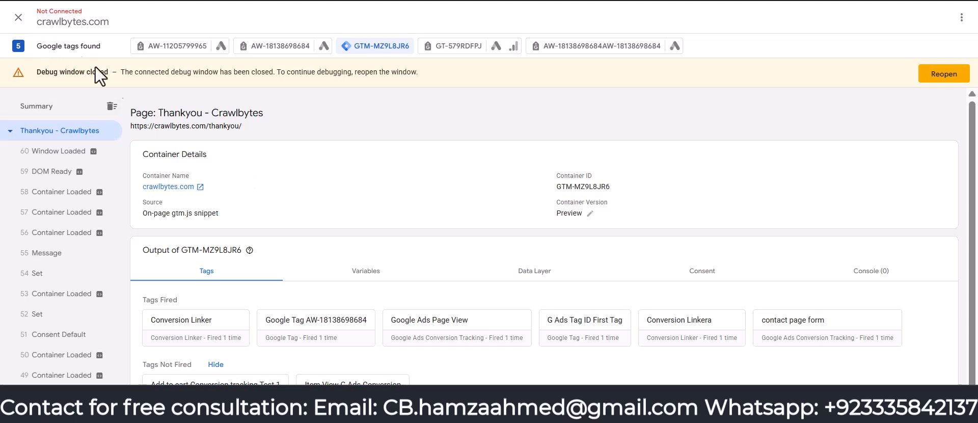
{"action": "left_click", "coordinate": [15, 26]}
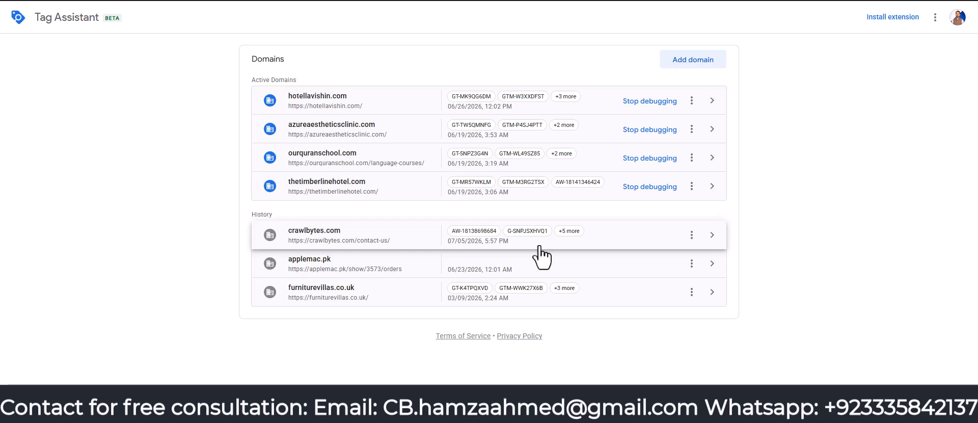
- Switch to the paid and organic search specialist's portfolio website and look through its campaign results
{"action": "left_click", "coordinate": [749, 1]}
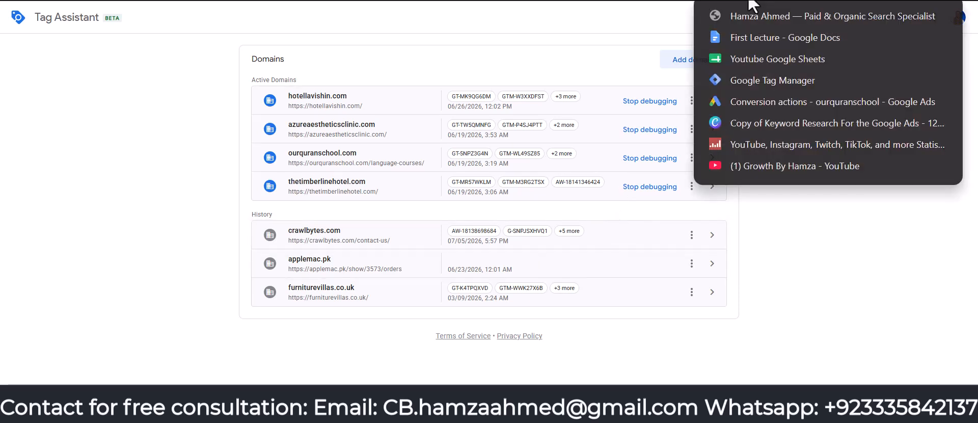
{"action": "left_click", "coordinate": [744, 18]}
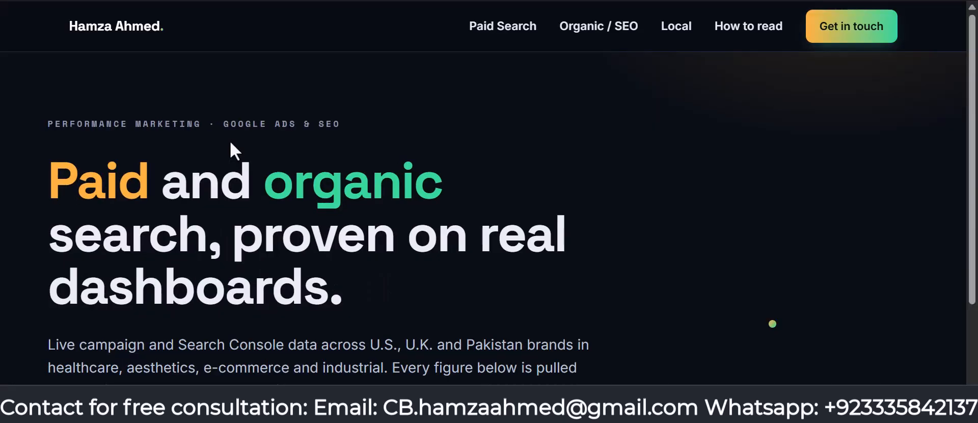
{"action": "scroll", "coordinate": [316, 240], "scroll_direction": "down", "scroll_amount": 8}
{"action": "scroll", "coordinate": [337, 239], "scroll_direction": "up", "scroll_amount": 8}
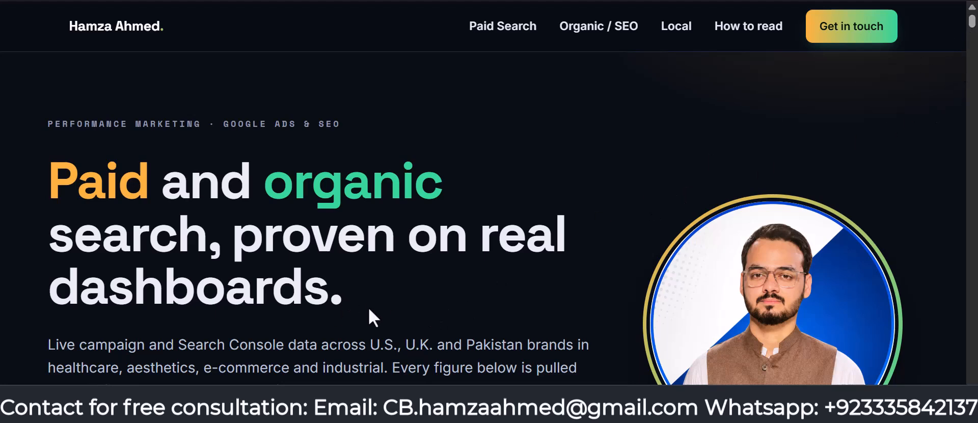
{"action": "scroll", "coordinate": [370, 309], "scroll_direction": "down", "scroll_amount": 10}
{"action": "scroll", "coordinate": [369, 308], "scroll_direction": "down", "scroll_amount": 10}
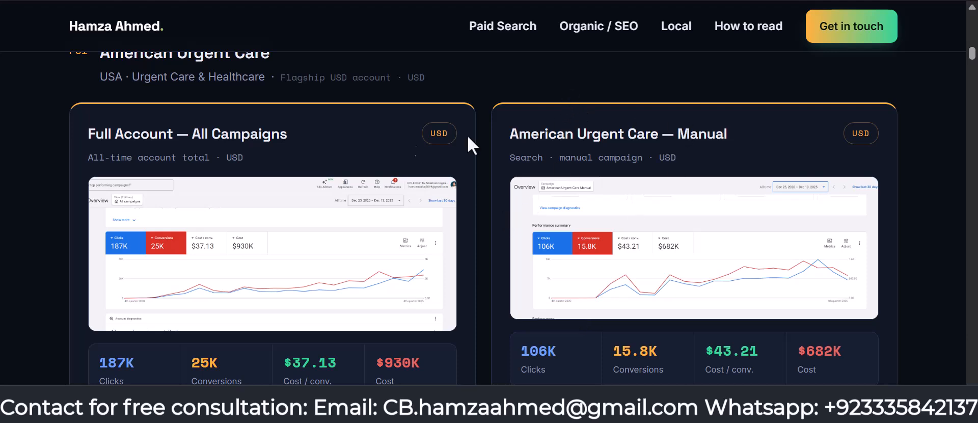
{"action": "scroll", "coordinate": [281, 219], "scroll_direction": "up", "scroll_amount": 20}
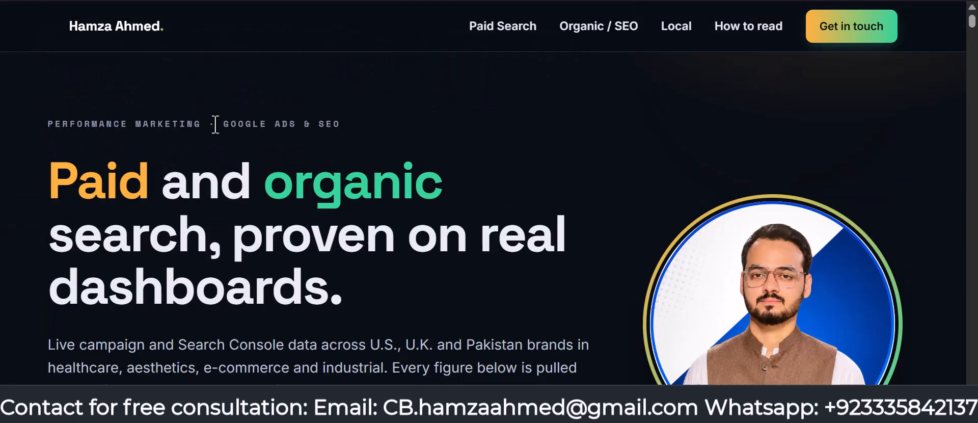